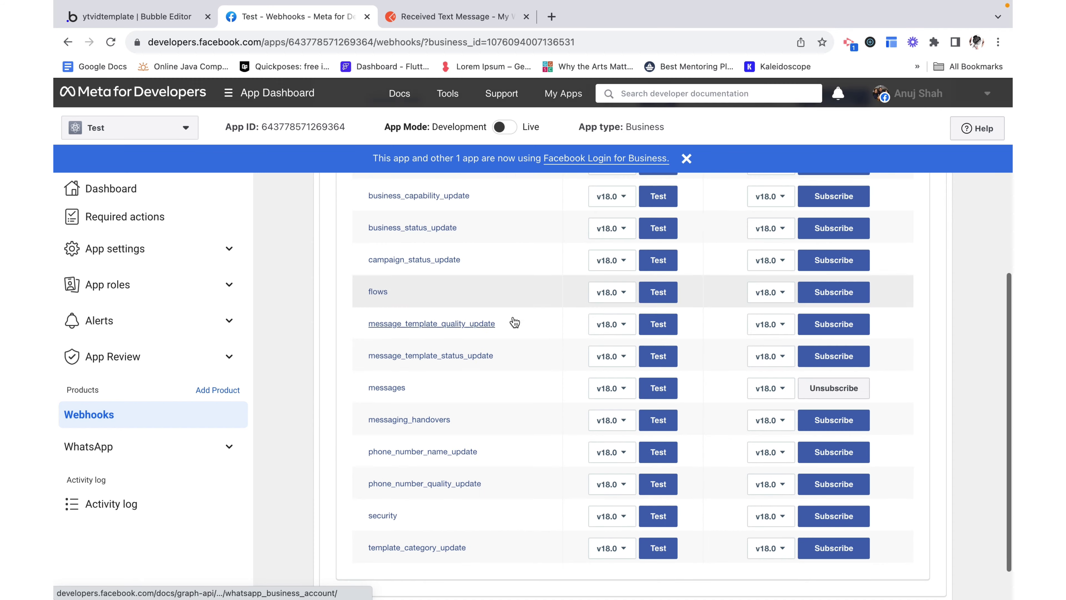
# Send the v18.0 test sample of the messages webhook field to the server.
pyautogui.click(658, 395)
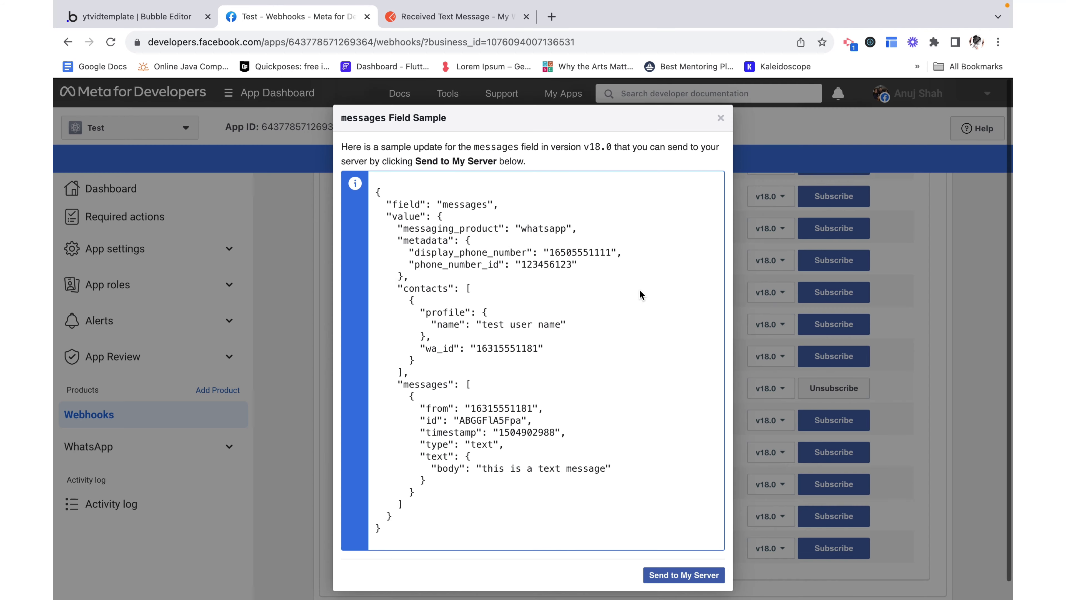
pyautogui.click(713, 576)
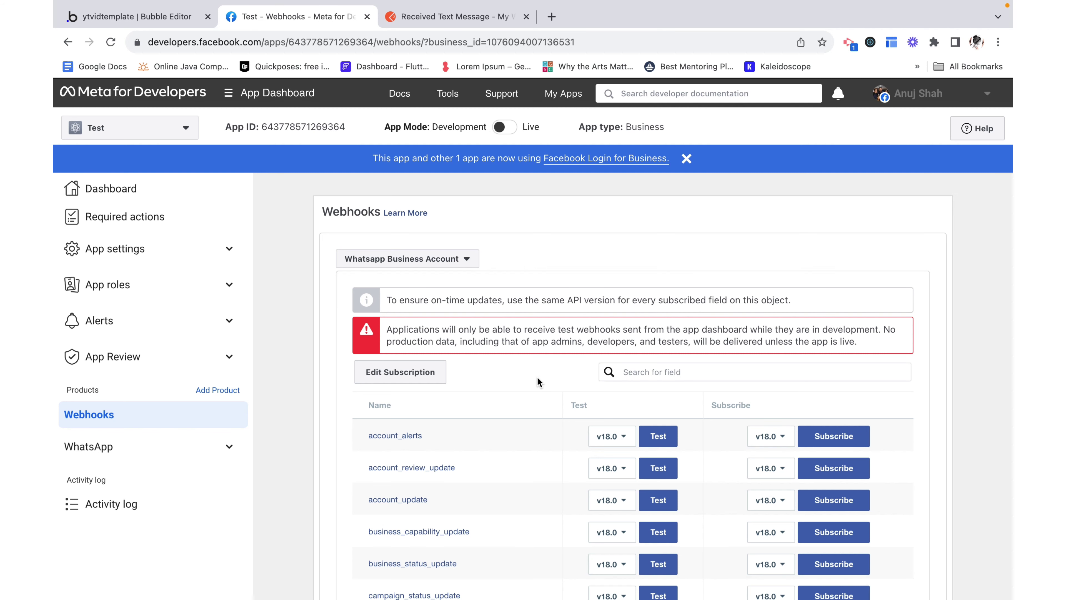
# Switch to the Bubble backend workflow, then to the Received Text Message request in Postman.
pyautogui.click(196, 23)
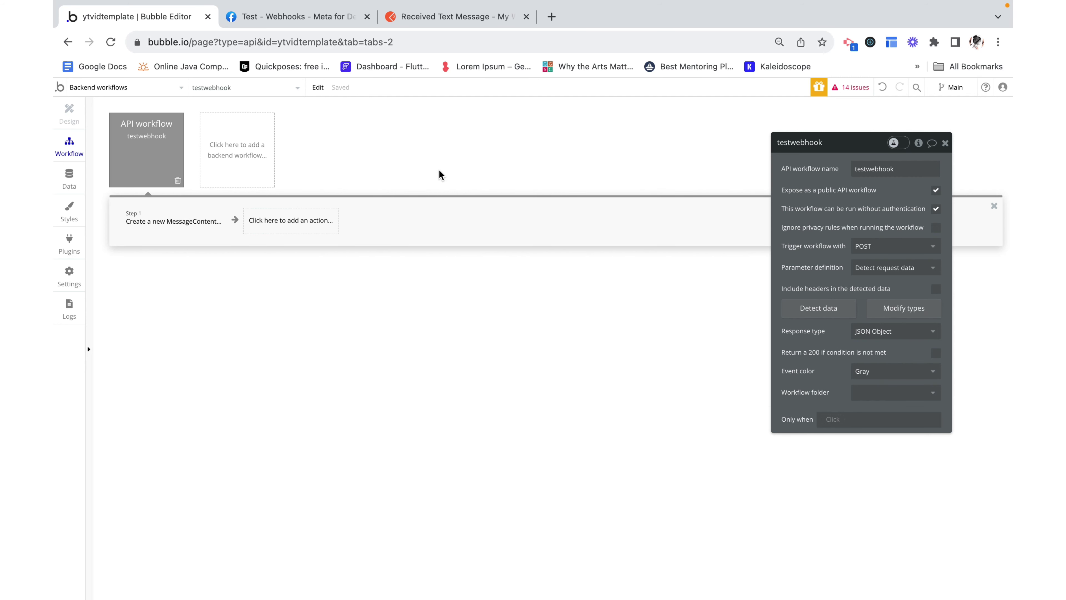
pyautogui.click(433, 20)
pyautogui.click(117, 5)
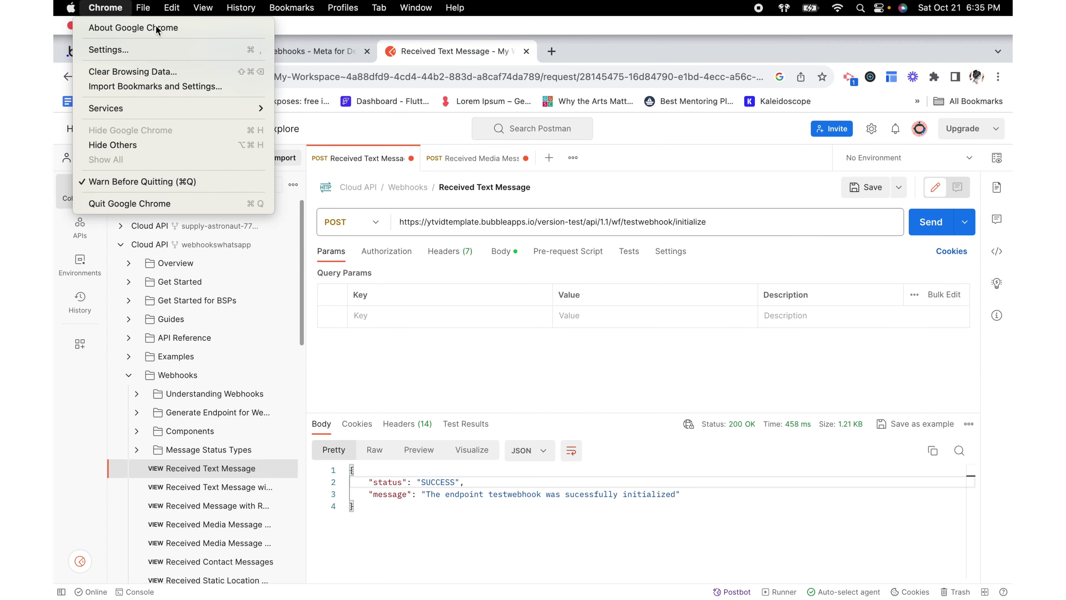
pyautogui.click(463, 54)
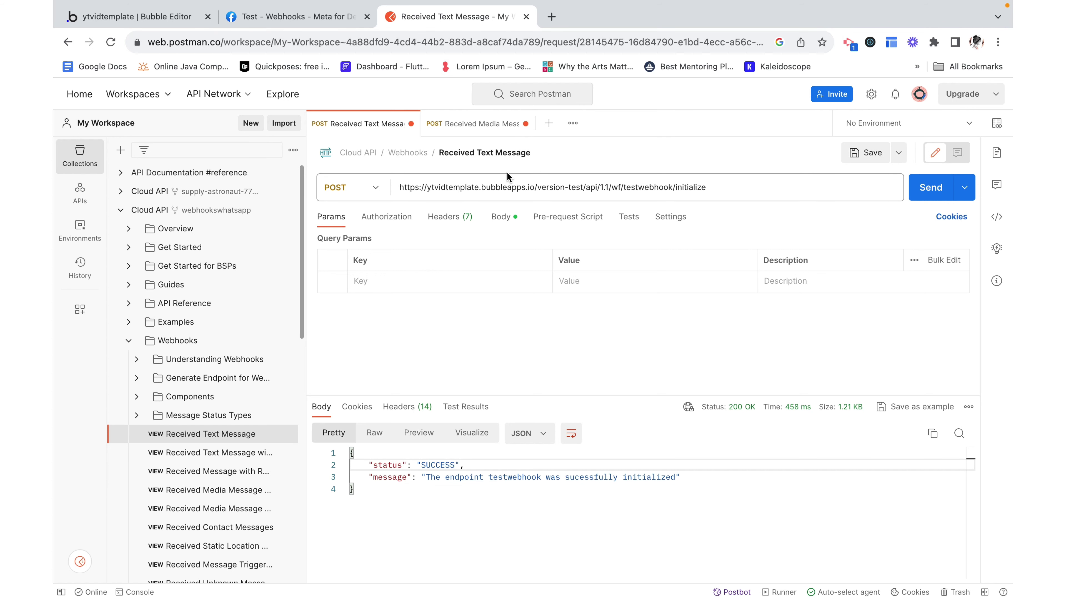
# Search the web for "meta whatsapp webhook postman file" in a new tab and close it.
pyautogui.click(552, 17)
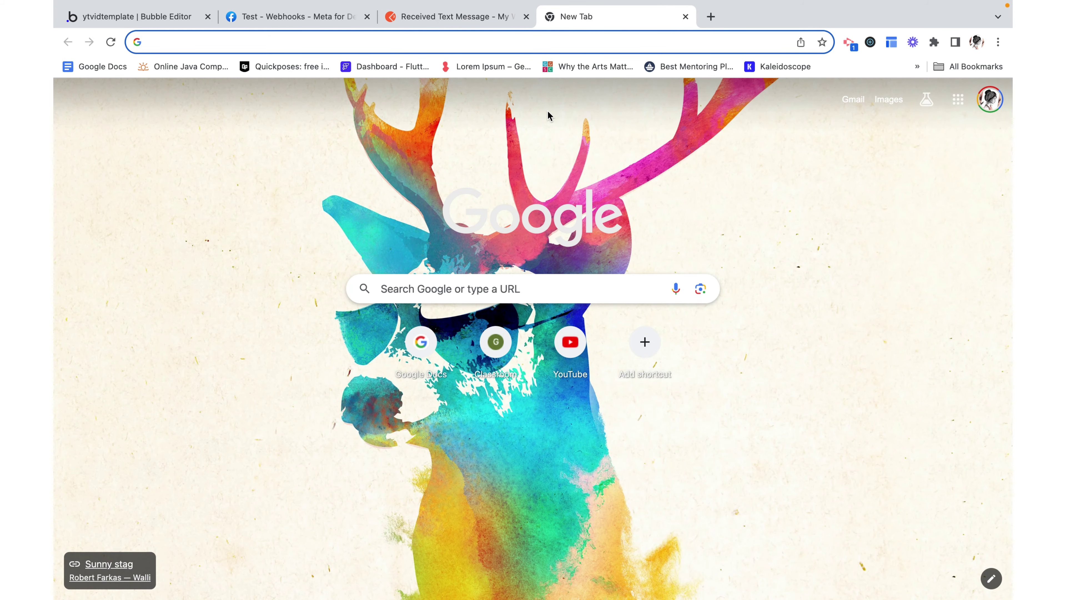
pyautogui.write('web')
pyautogui.press('BackSpace')
pyautogui.press('BackSpace')
pyautogui.press('BackSpace')
pyautogui.press('BackSpace')
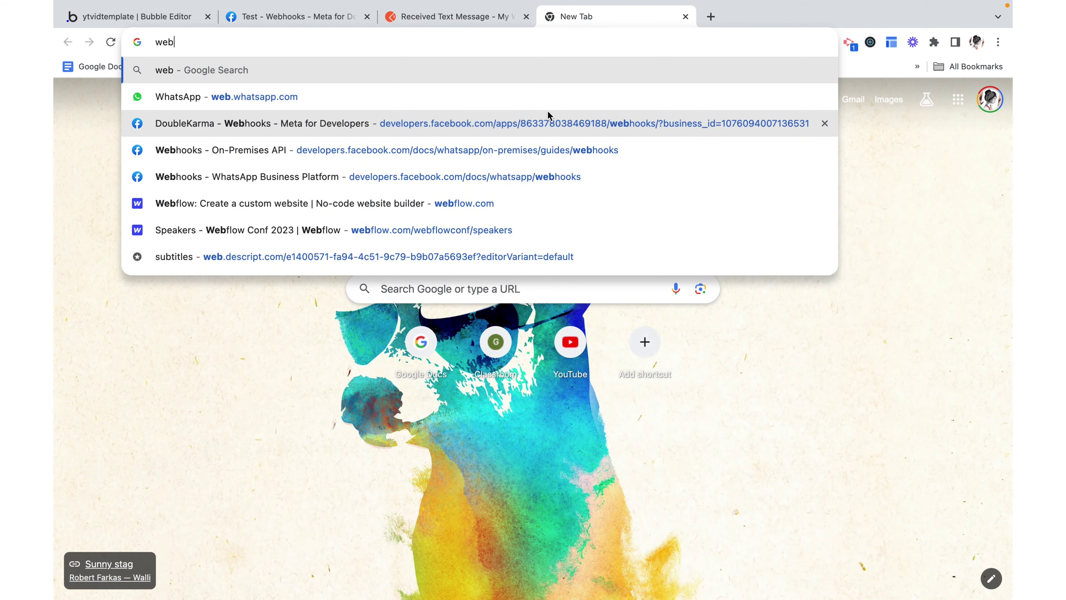
pyautogui.write('met')
pyautogui.press('Return')
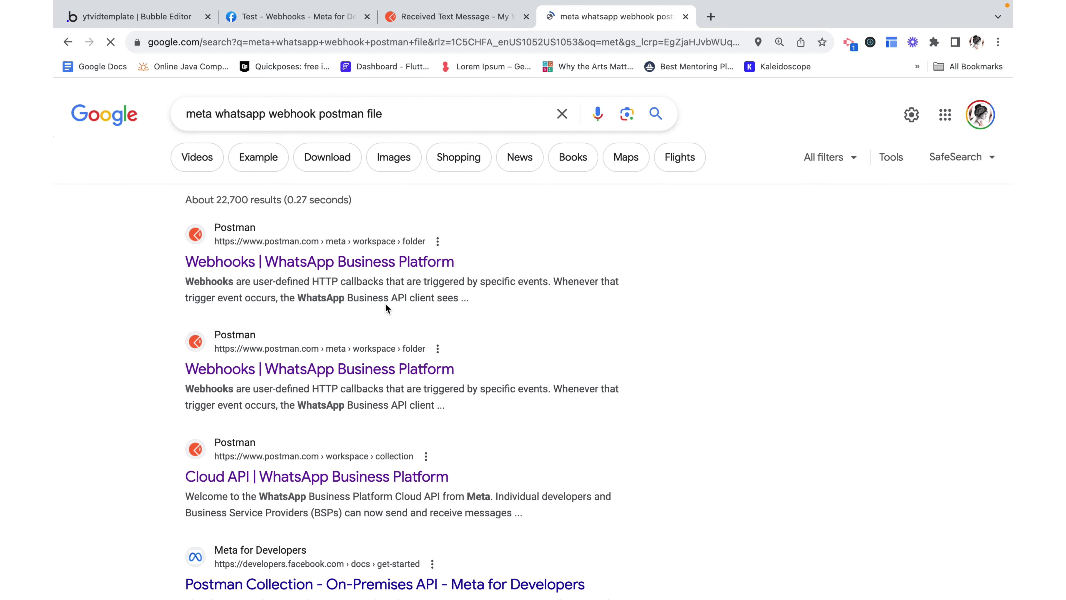
pyautogui.click(686, 17)
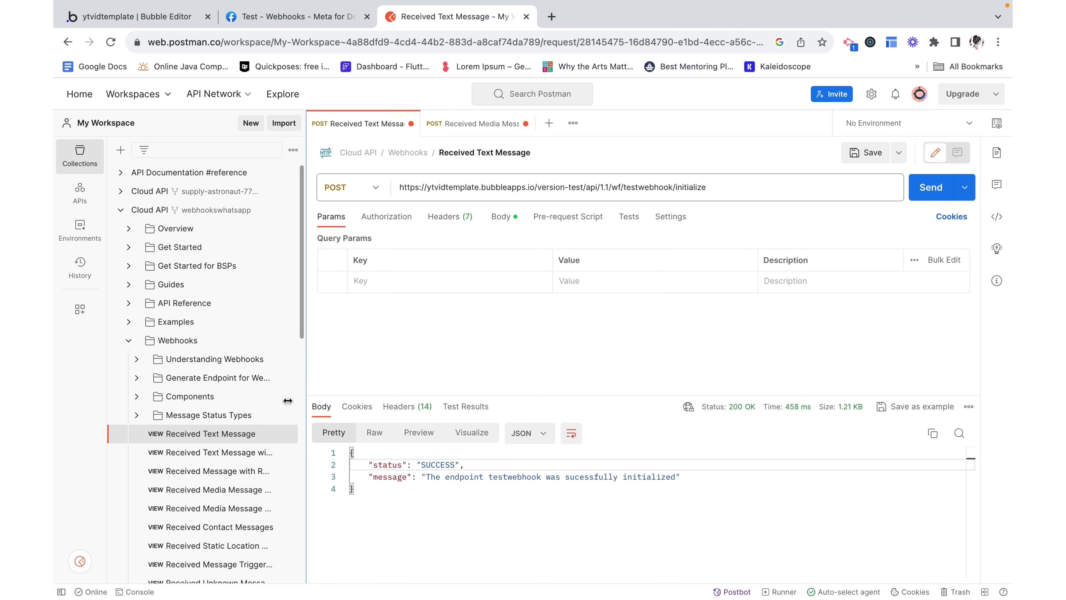
# Open the Received Media Message with Image request in the Webhooks collection and copy its URL.
pyautogui.click(223, 497)
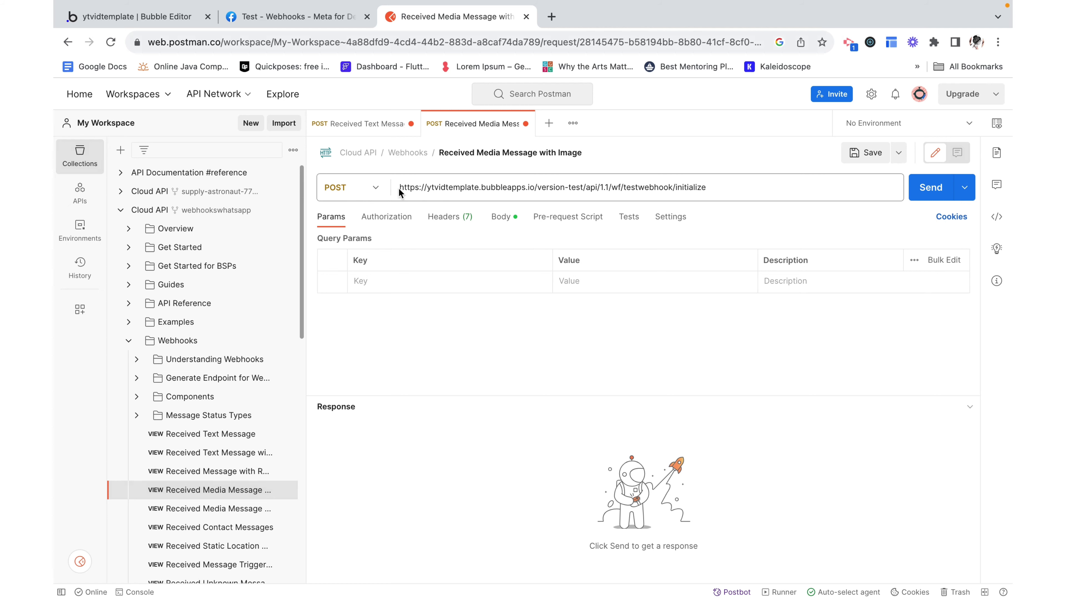
pyautogui.moveTo(403, 188); pyautogui.dragTo(743, 190)
pyautogui.press('super+c')
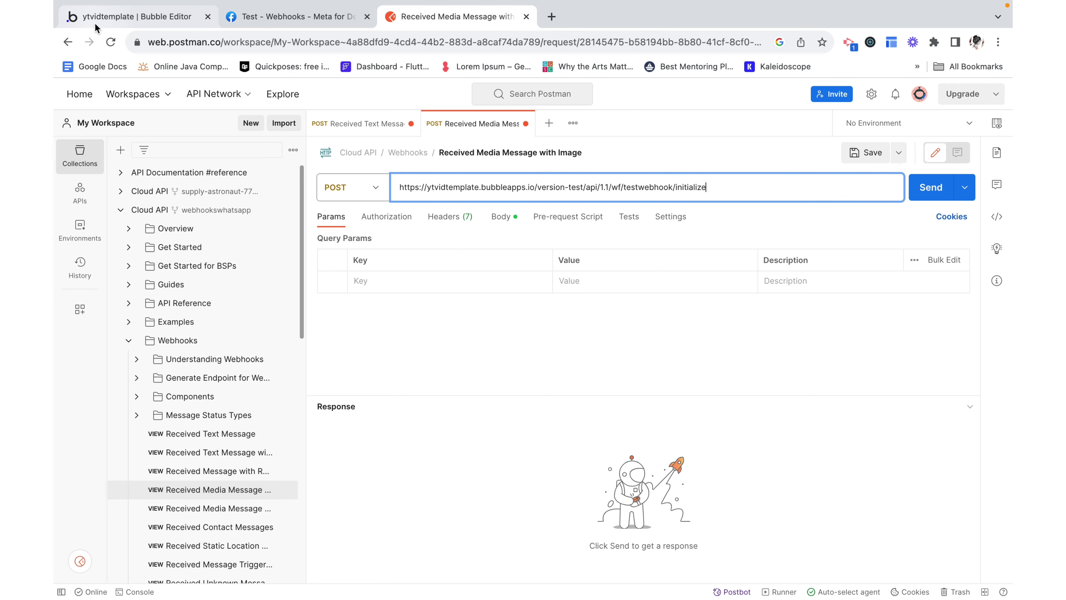
# Switch to Bubble, start detecting request data for the testwebhook API workflow and copy its initialize URL.
pyautogui.click(98, 21)
pyautogui.click(833, 310)
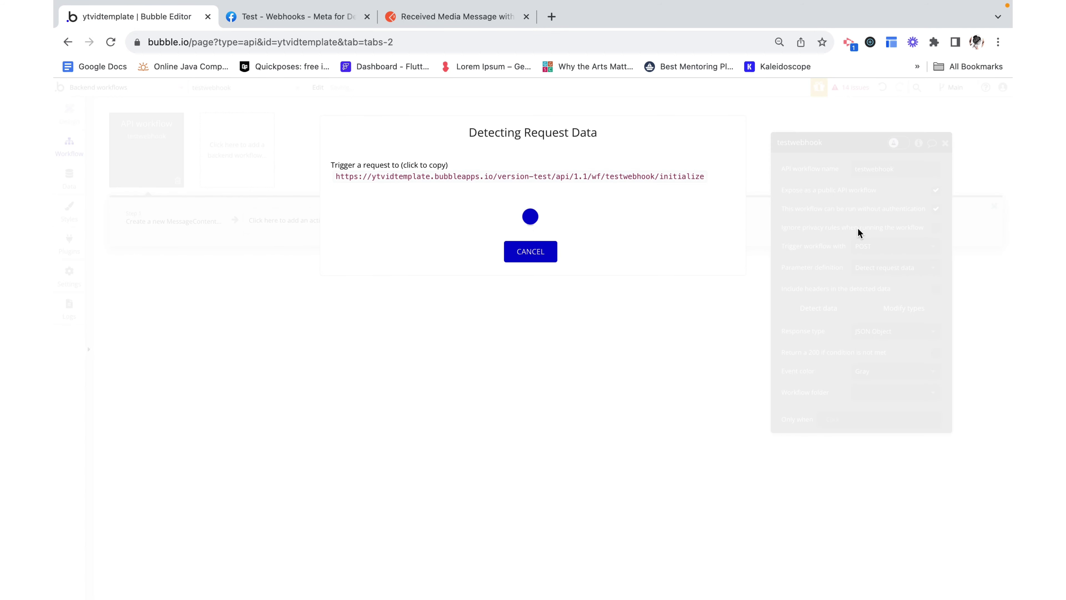
pyautogui.click(681, 180)
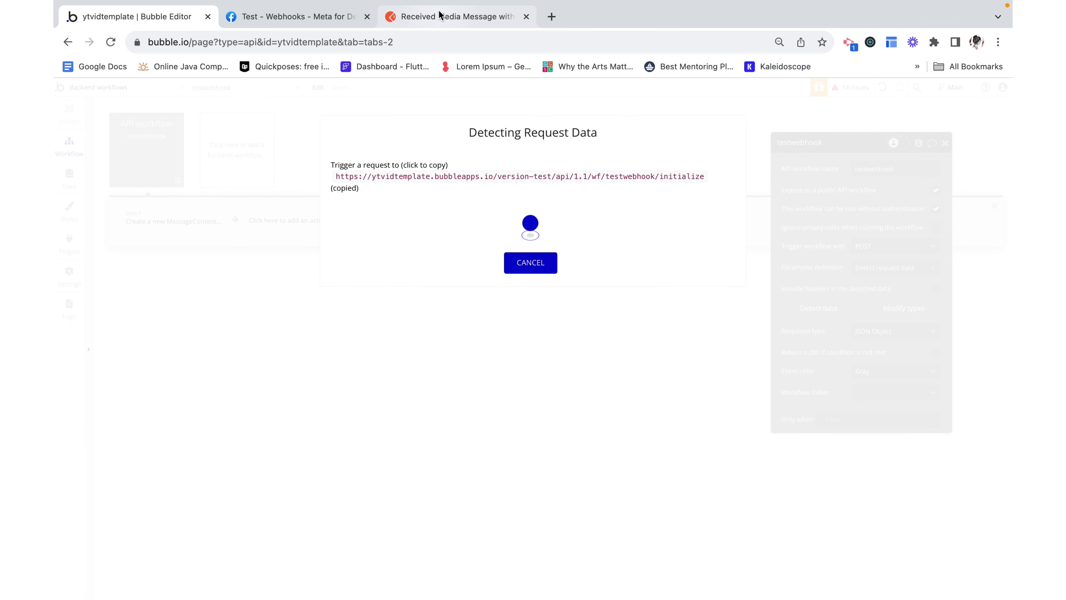
pyautogui.click(451, 17)
pyautogui.press('super+v')
pyautogui.tripleClick(473, 189)
pyautogui.press('super+v')
pyautogui.click(550, 359)
pyautogui.click(931, 186)
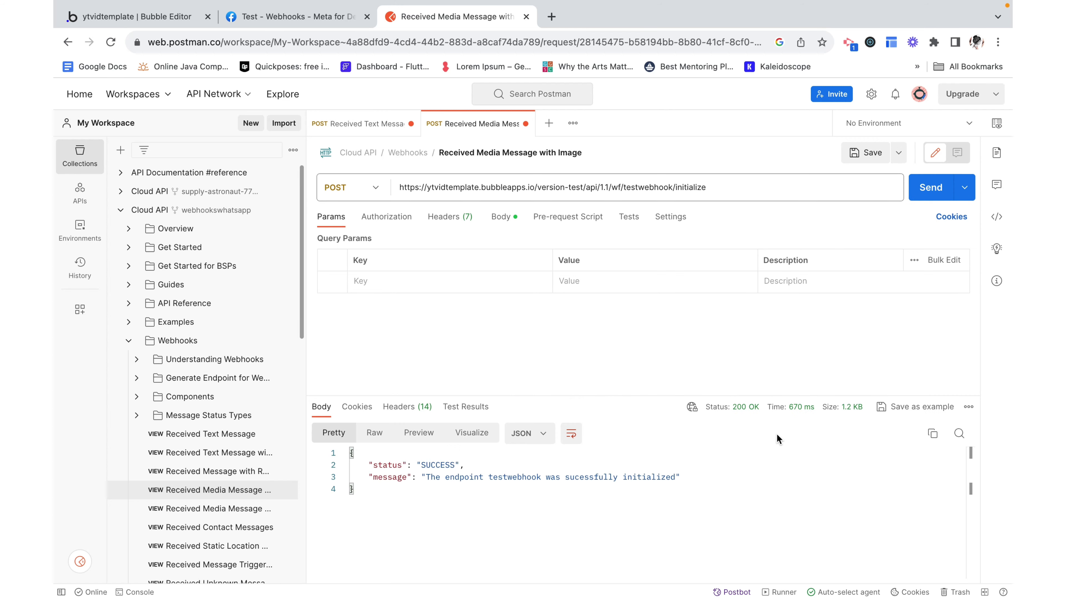
# Switch to Bubble, save the detected request data for testwebhook and close the workflow's properties.
pyautogui.click(154, 19)
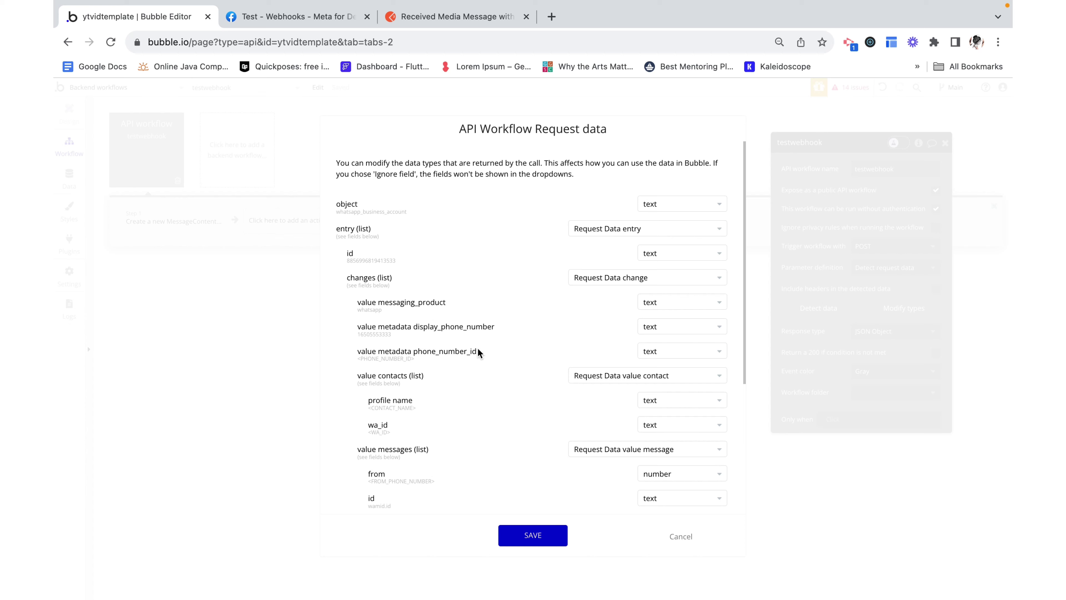
pyautogui.scroll(-2, 477, 348)
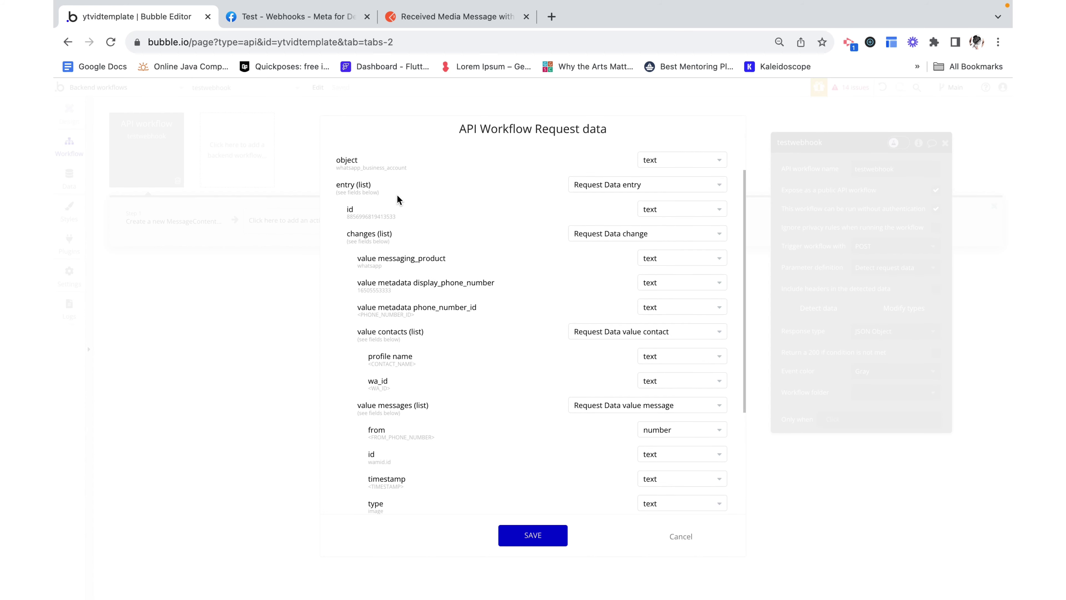
pyautogui.scroll(-6, 437, 319)
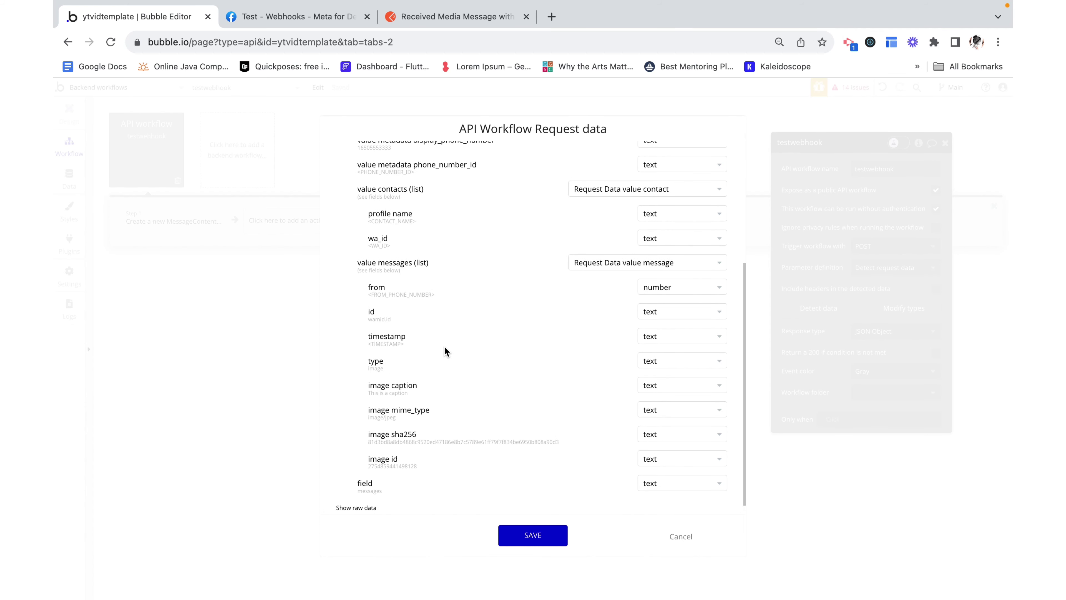
pyautogui.click(512, 536)
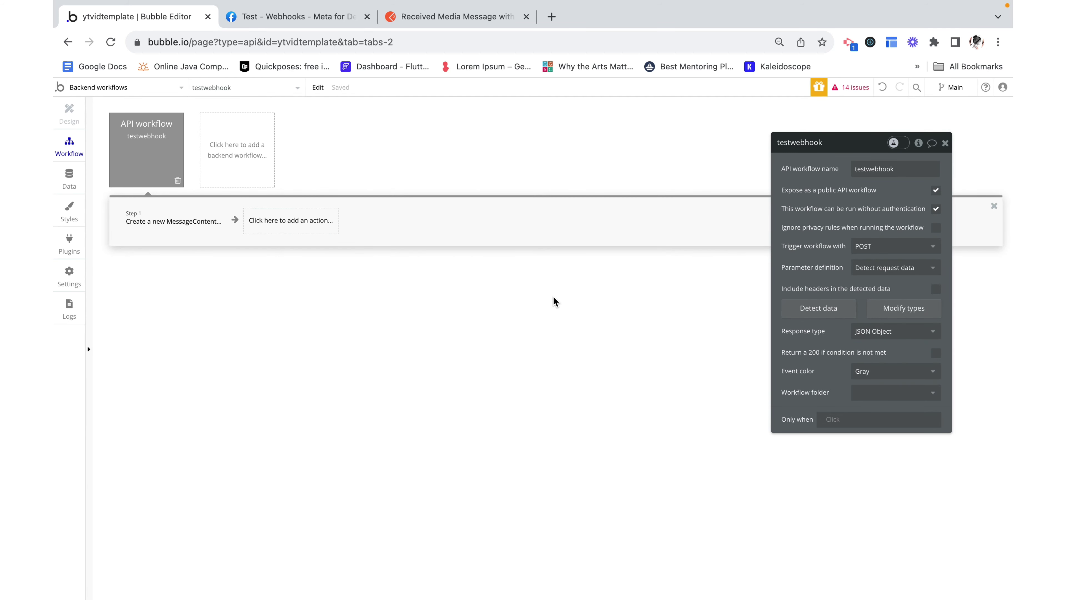
pyautogui.click(946, 143)
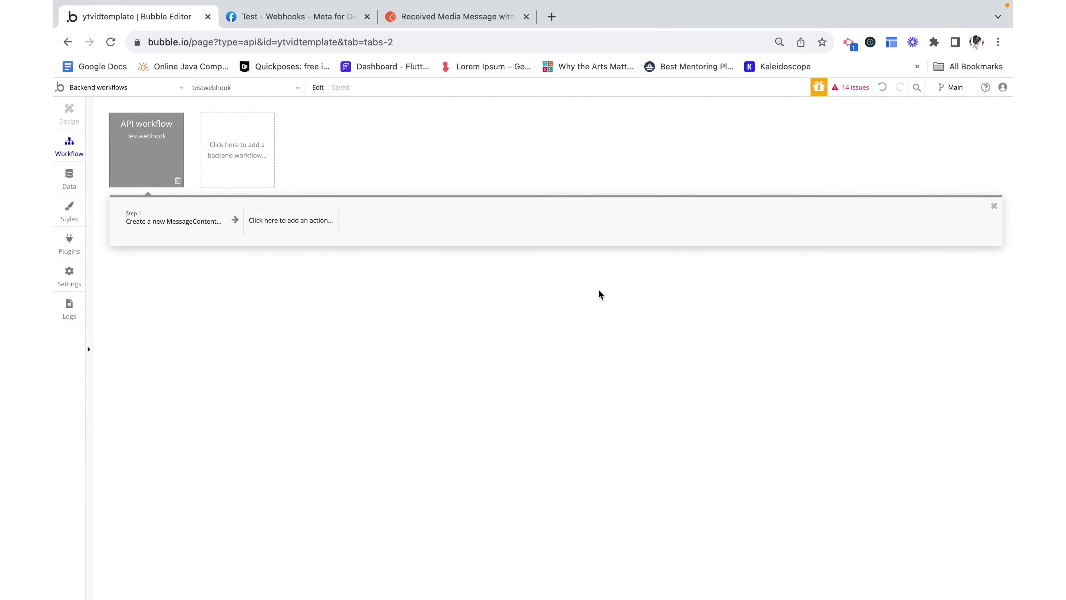
pyautogui.click(158, 221)
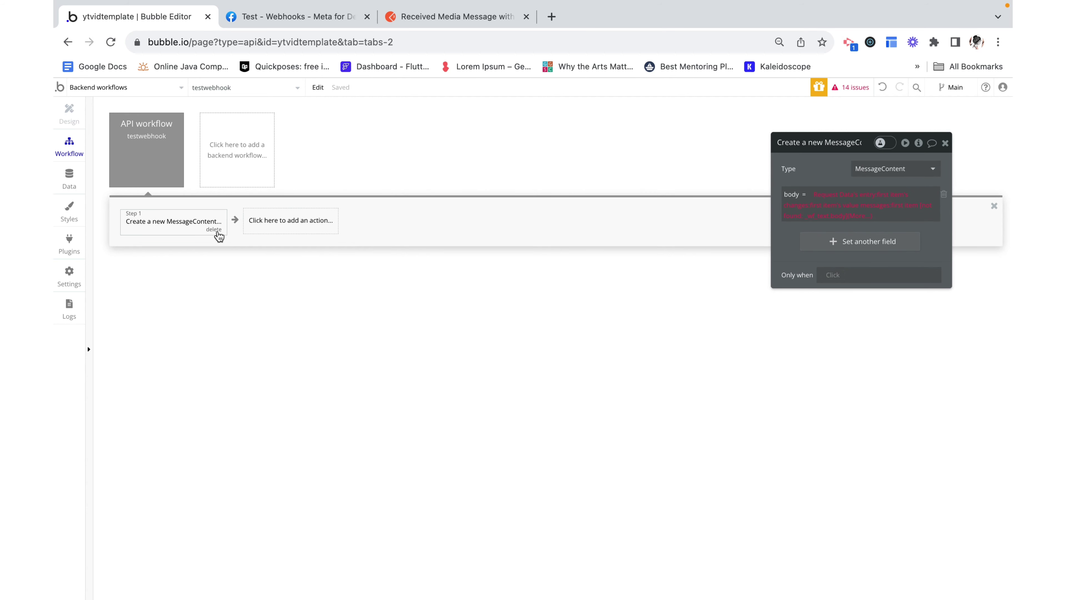
pyautogui.click(144, 162)
pyautogui.click(825, 306)
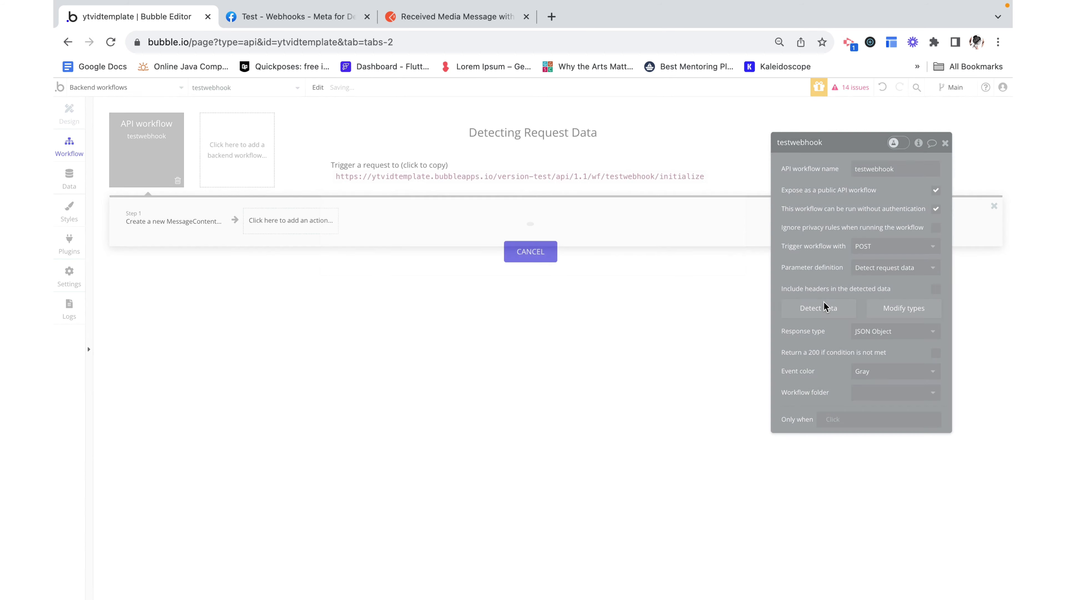
pyautogui.click(531, 252)
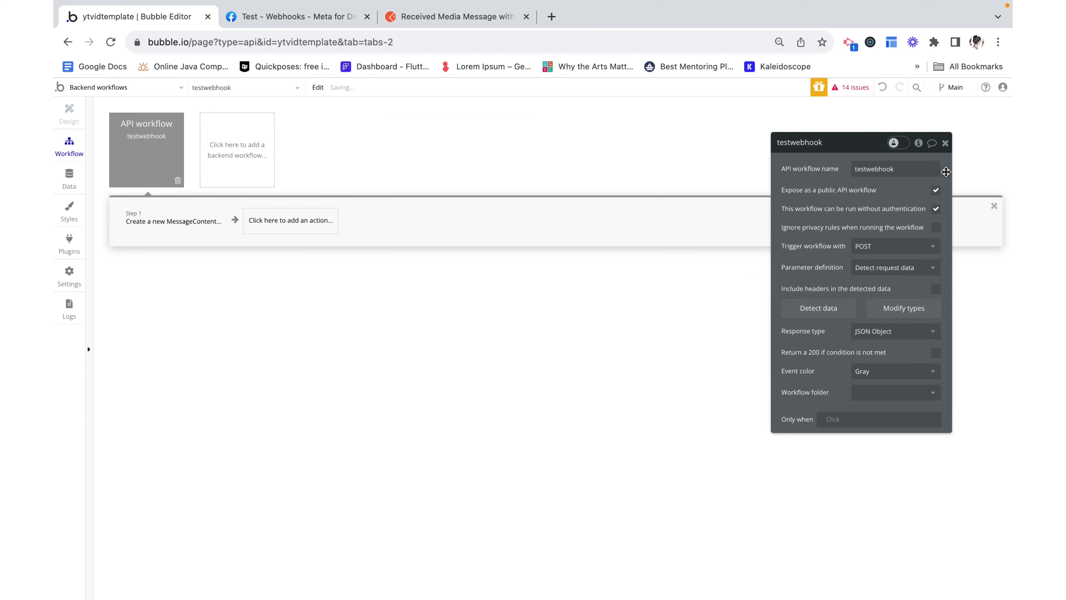
# Examine the image fields, especially the image id, in testwebhook's request data types and leave them without saving.
pyautogui.click(908, 310)
pyautogui.scroll(-5, 552, 470)
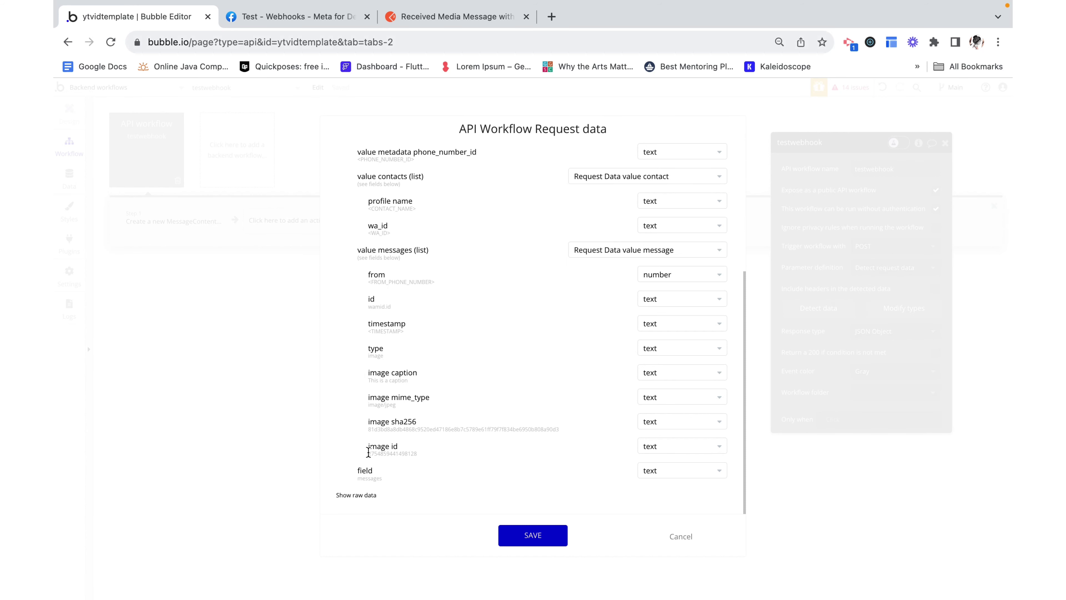
pyautogui.doubleClick(410, 453)
pyautogui.click(401, 456)
pyautogui.click(686, 539)
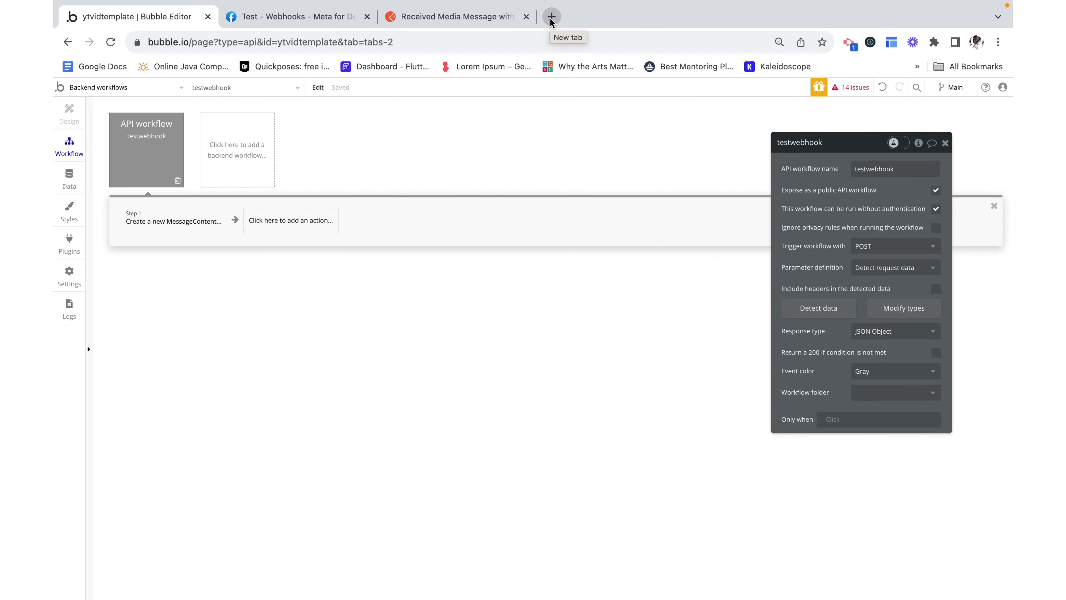
# Create a field named image with type image on the MessageContent data type.
pyautogui.click(552, 17)
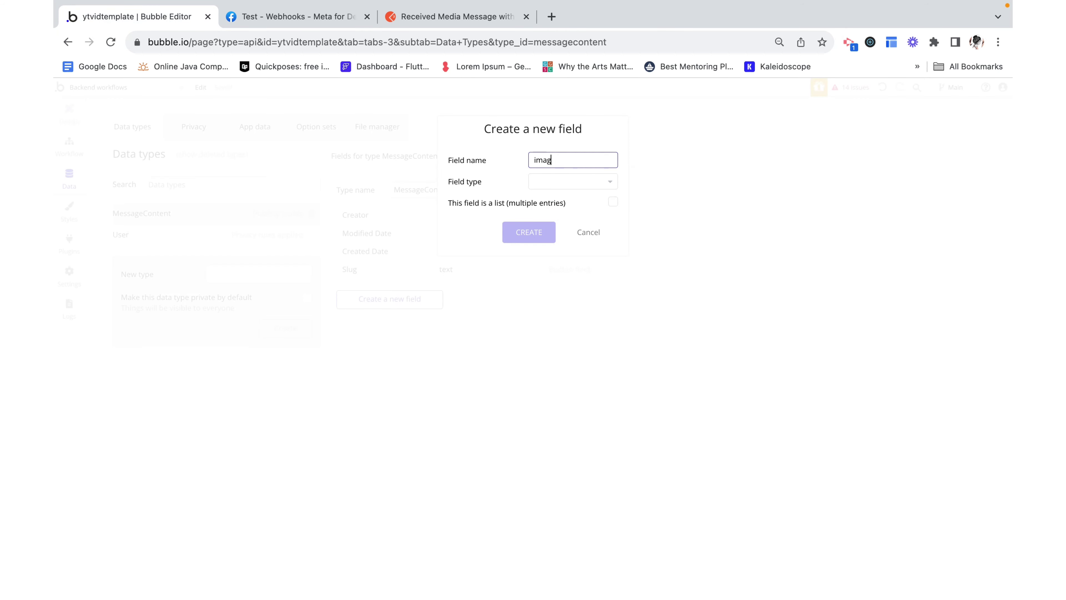
pyautogui.write('ge')
pyautogui.click(558, 182)
pyautogui.write('image')
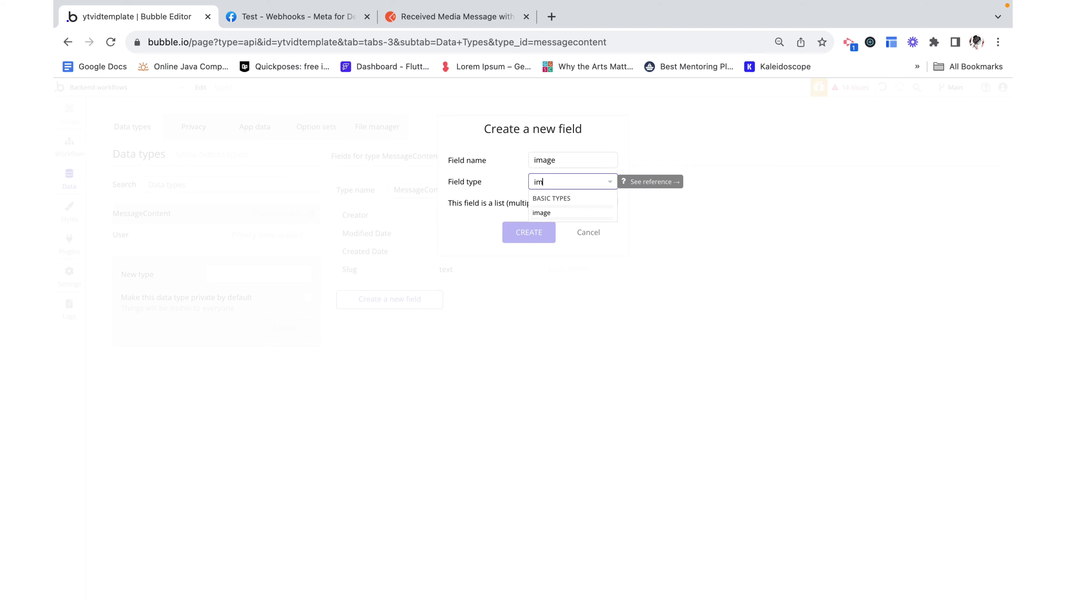
pyautogui.click(581, 209)
pyautogui.click(550, 233)
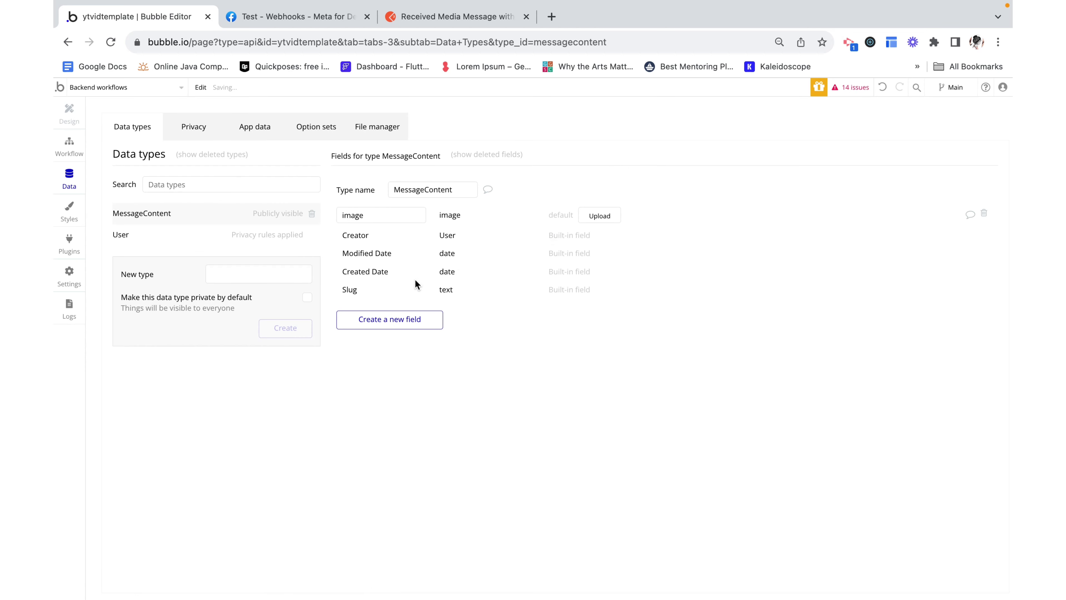
# Open the WhatsApp API configuration in the API Connector plugin.
pyautogui.click(69, 212)
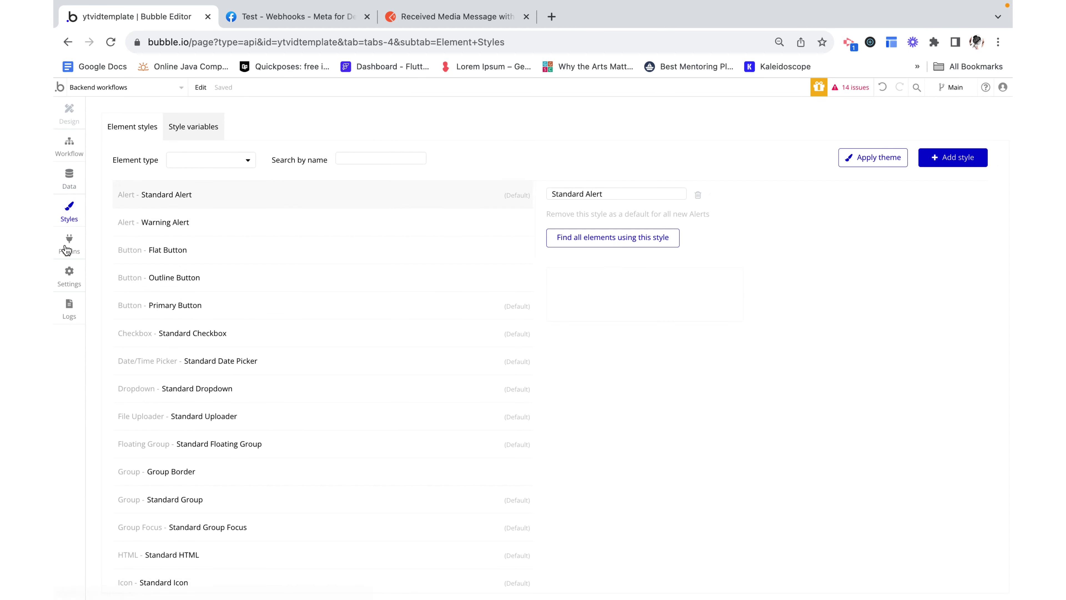
pyautogui.click(69, 244)
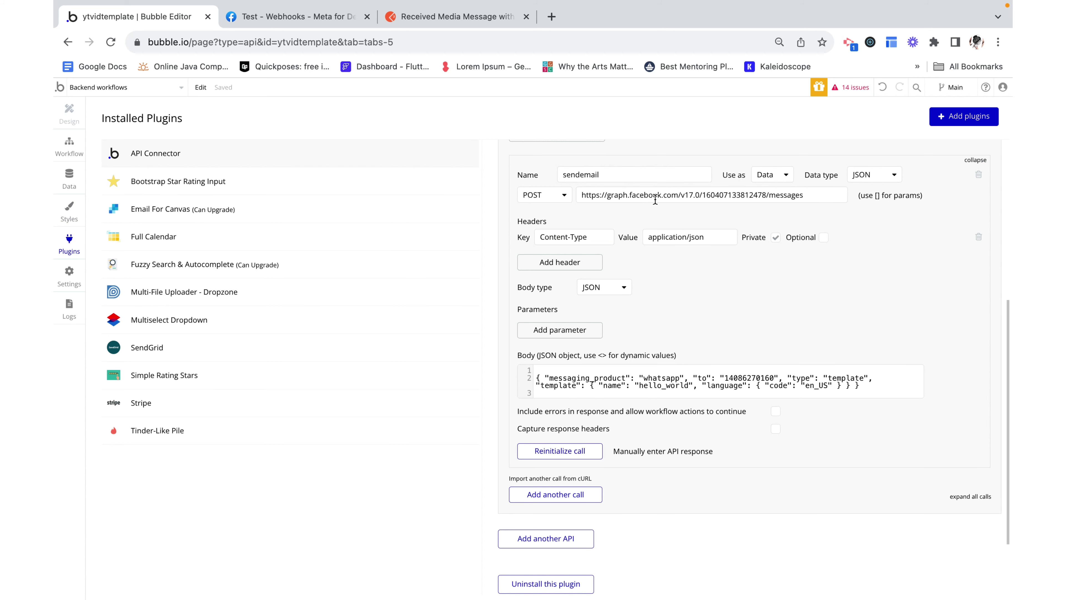
pyautogui.scroll(4, 654, 197)
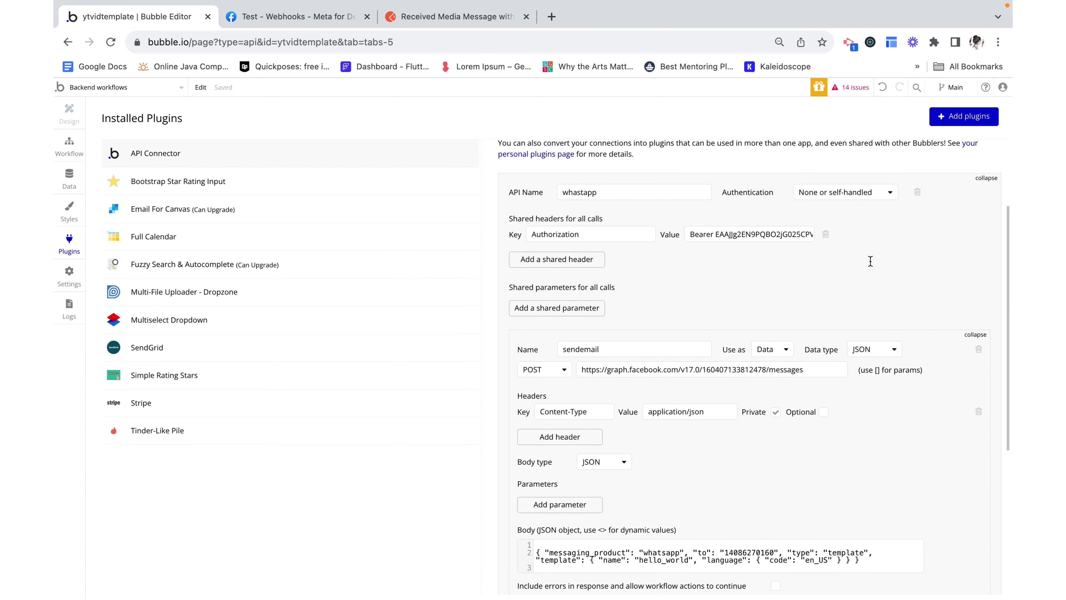
# Collapse the sendemail call and set the API name to Whatsapp.
pyautogui.click(975, 334)
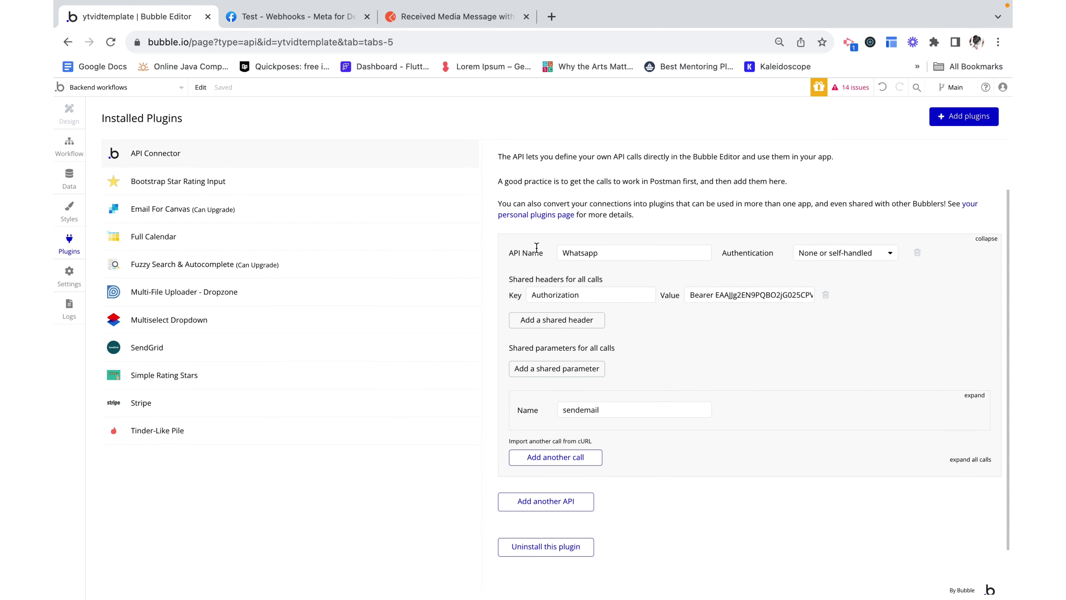
pyautogui.moveTo(509, 252); pyautogui.dragTo(682, 261)
pyautogui.click(683, 261)
pyautogui.doubleClick(650, 256)
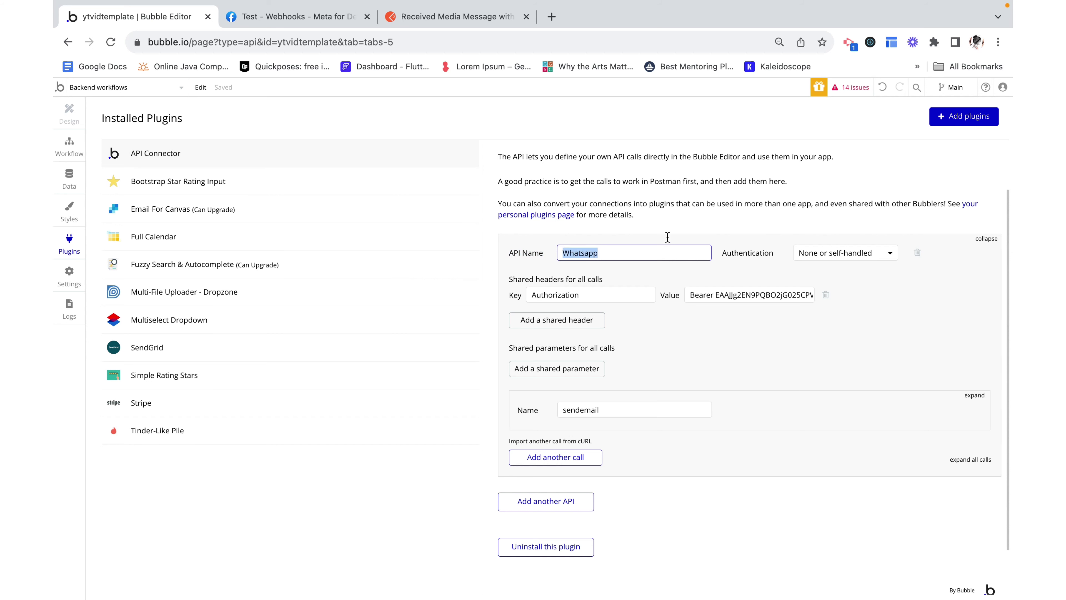
pyautogui.click(685, 234)
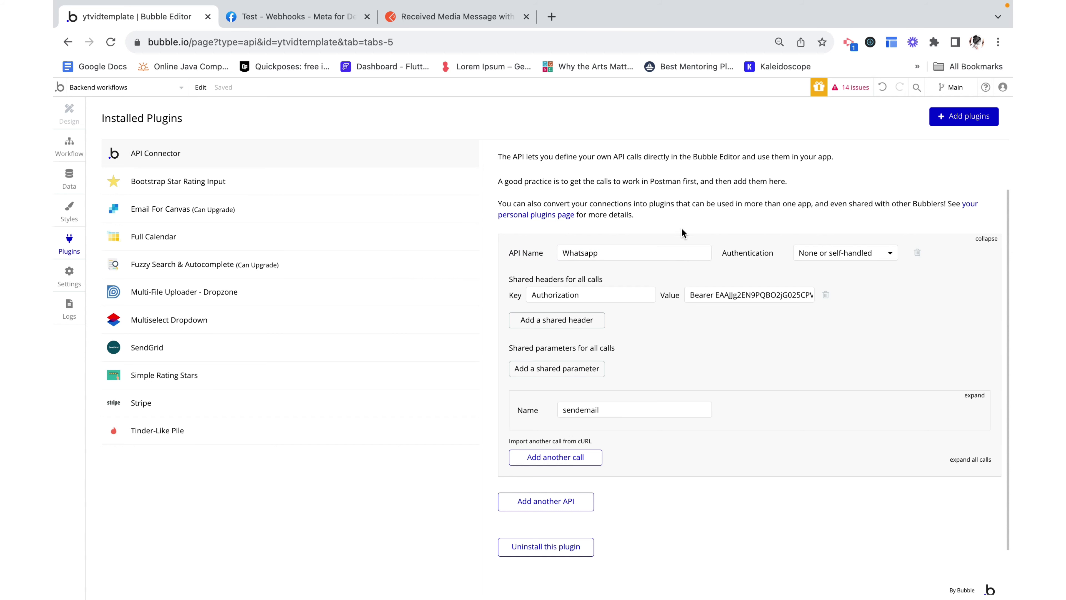
# Add another call named getmediaurl to the Whatsapp API.
pyautogui.click(544, 462)
pyautogui.click(588, 347)
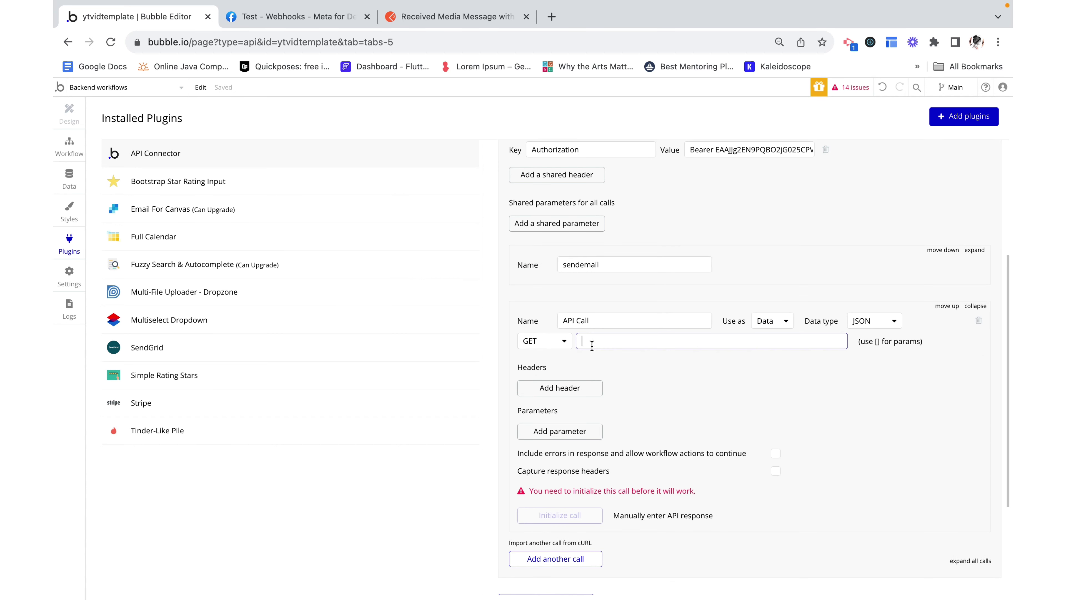
pyautogui.scroll(-3, 590, 344)
pyautogui.tripleClick(624, 236)
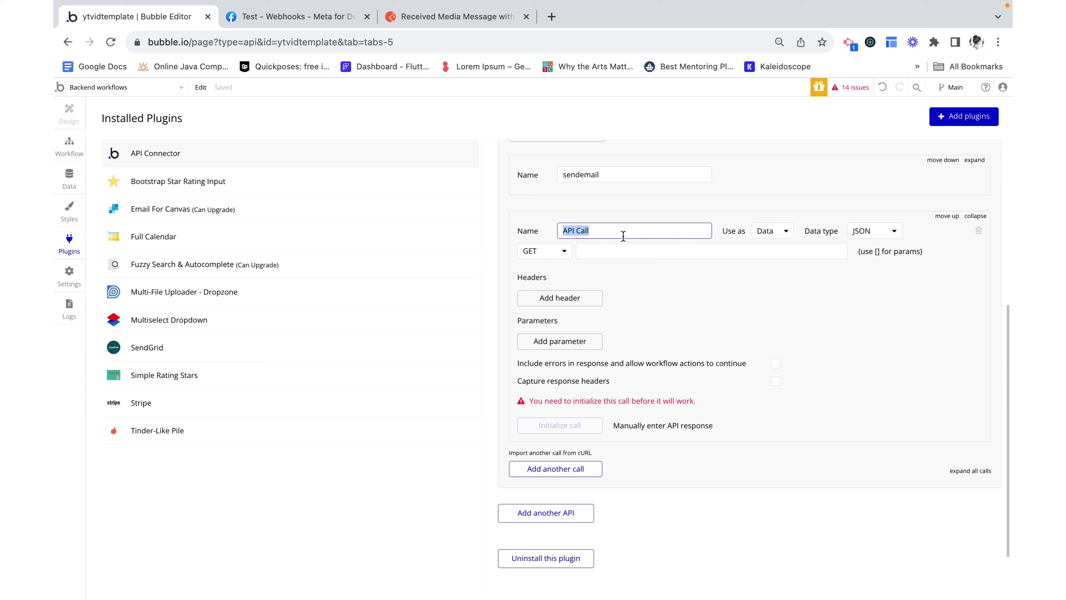
pyautogui.write('getmediaurl')
pyautogui.click(548, 255)
pyautogui.click(598, 251)
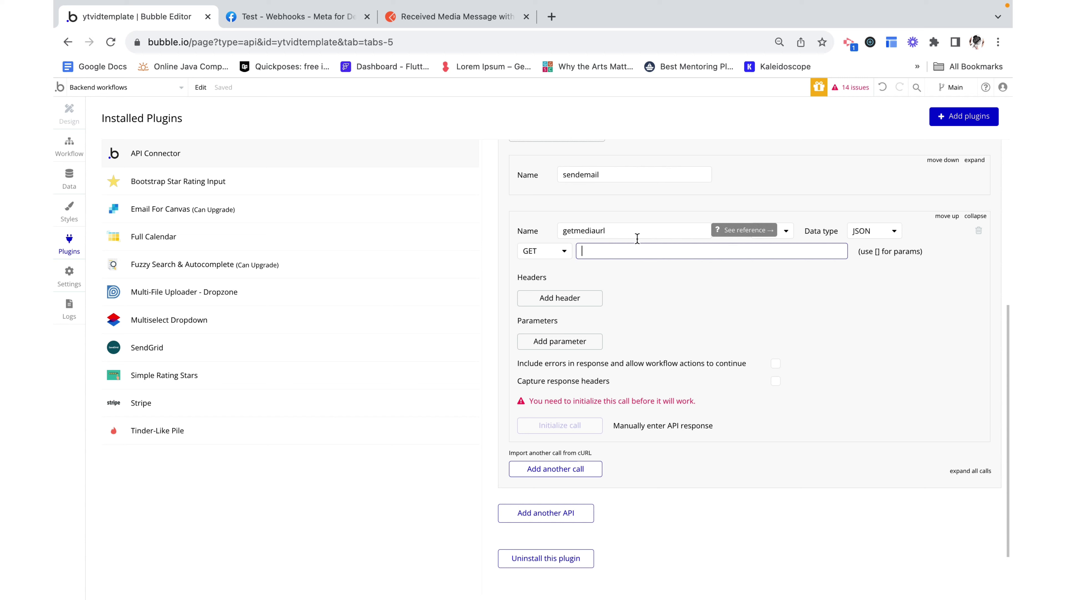
pyautogui.write('htto')
pyautogui.write('s://')
pyautogui.write('graph')
pyautogui.write('.facebook.')
pyautogui.write('com')
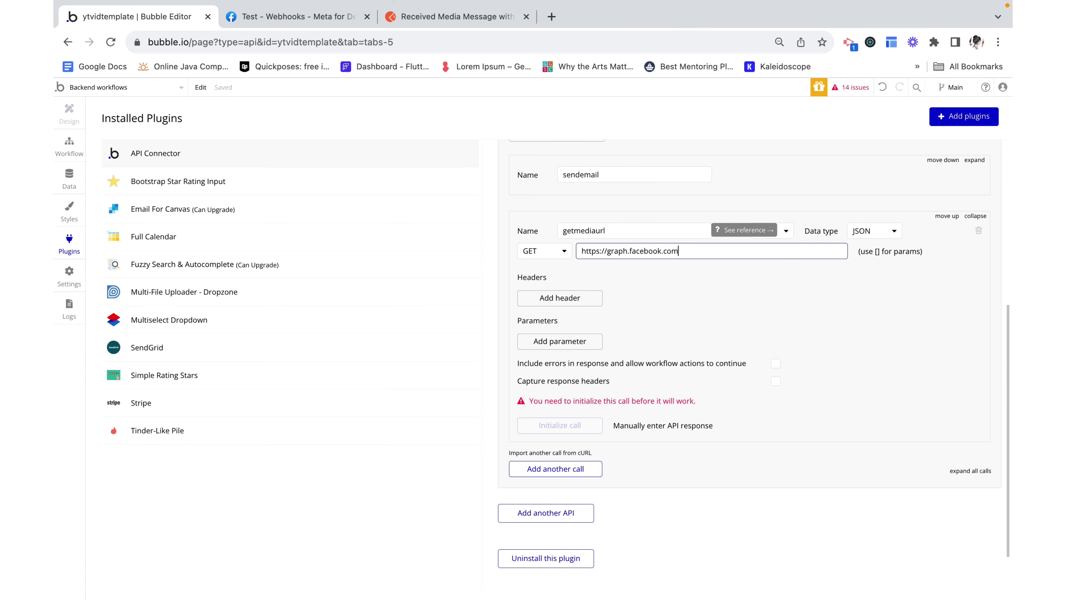
pyautogui.write('/v18.0/[mediaid')
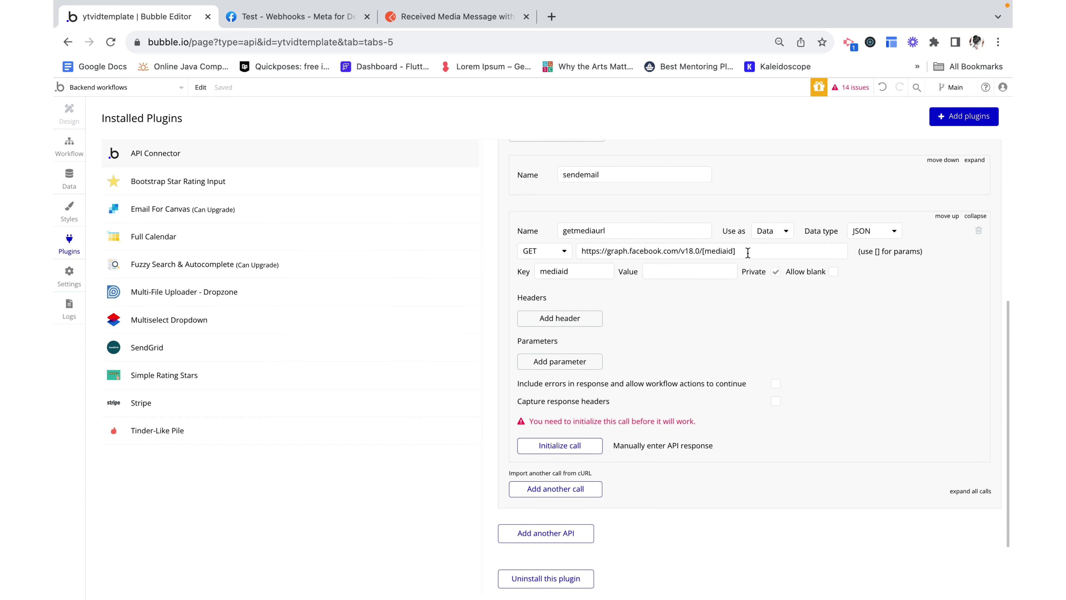
pyautogui.moveTo(748, 252); pyautogui.dragTo(681, 252)
pyautogui.click(662, 271)
pyautogui.doubleClick(663, 271)
pyautogui.press('BackSpace')
pyautogui.click(458, 18)
pyautogui.moveTo(743, 273); pyautogui.dragTo(636, 273)
pyautogui.click(706, 318)
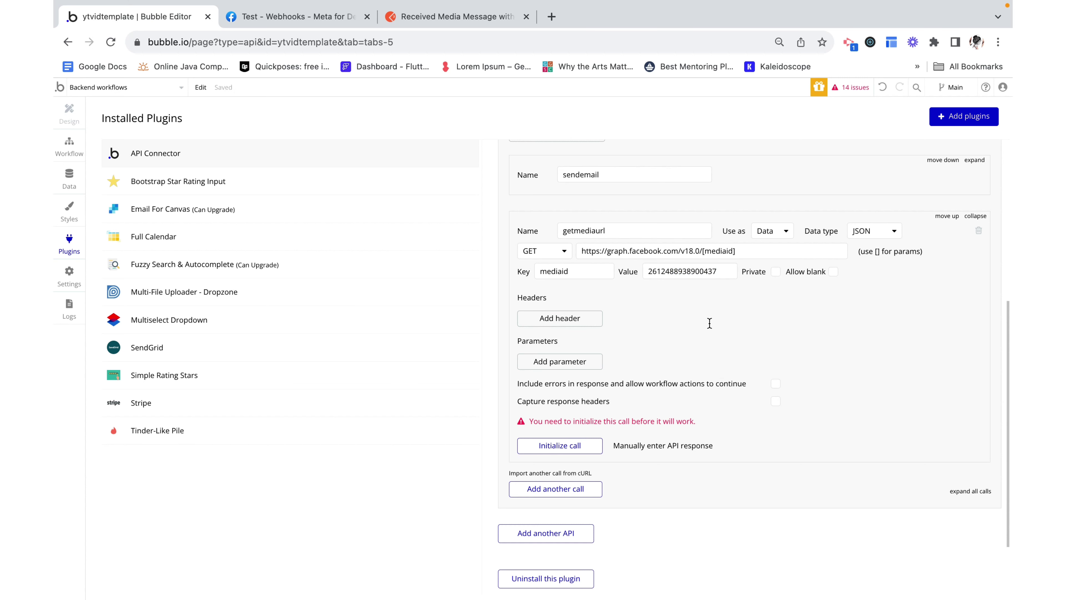
pyautogui.click(65, 158)
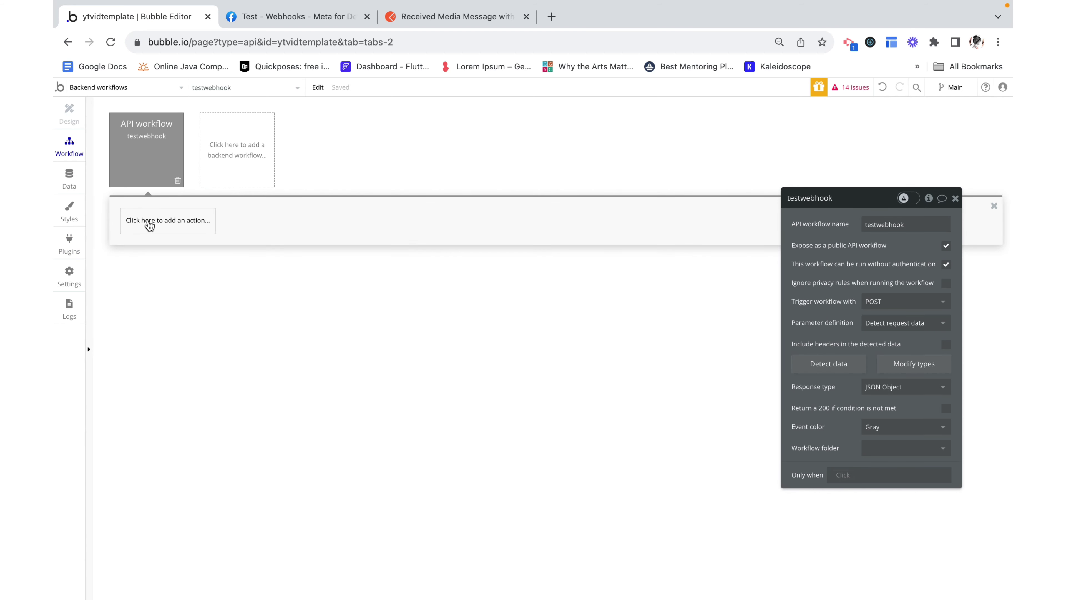
pyautogui.click(72, 187)
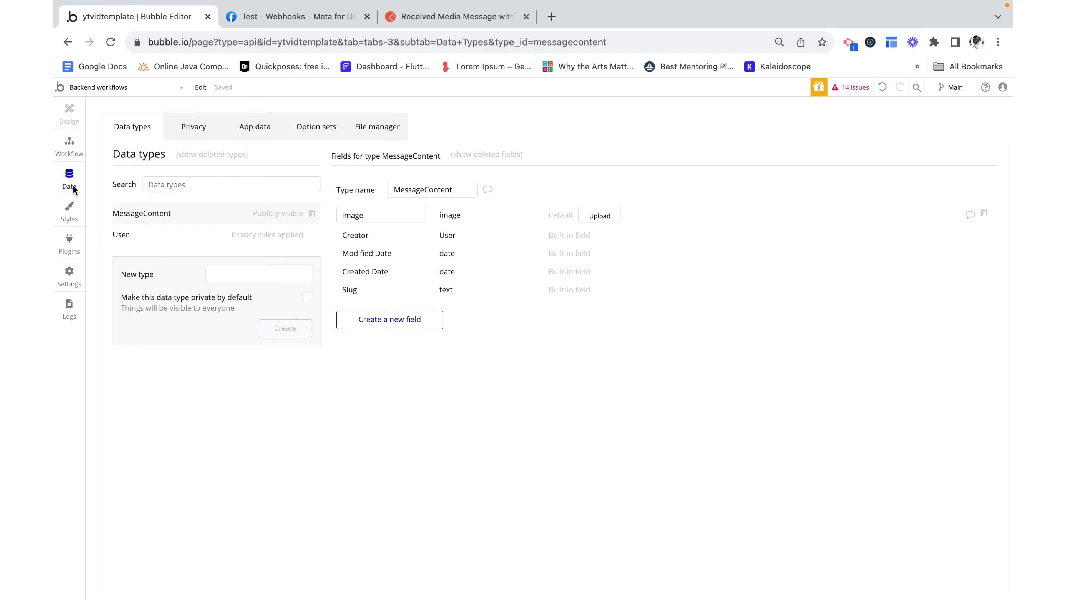
pyautogui.click(70, 156)
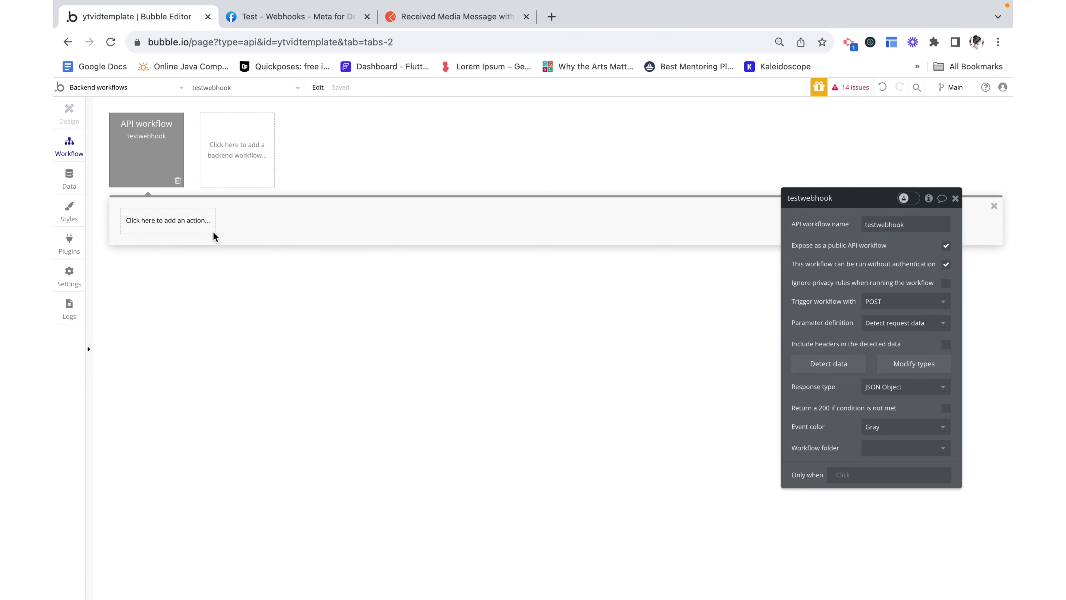
pyautogui.click(72, 185)
pyautogui.click(77, 217)
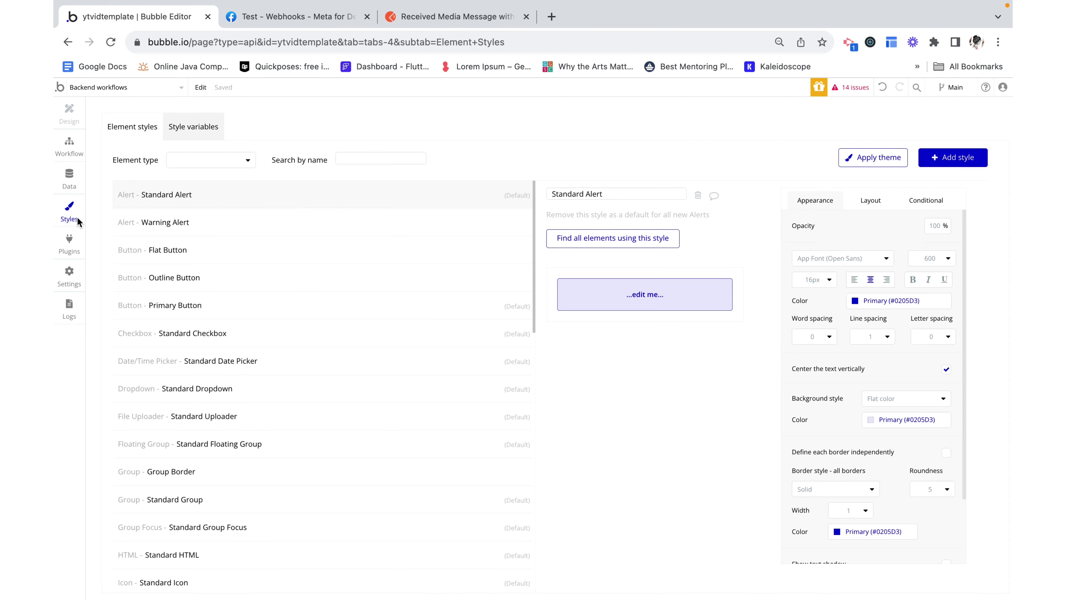
pyautogui.click(71, 242)
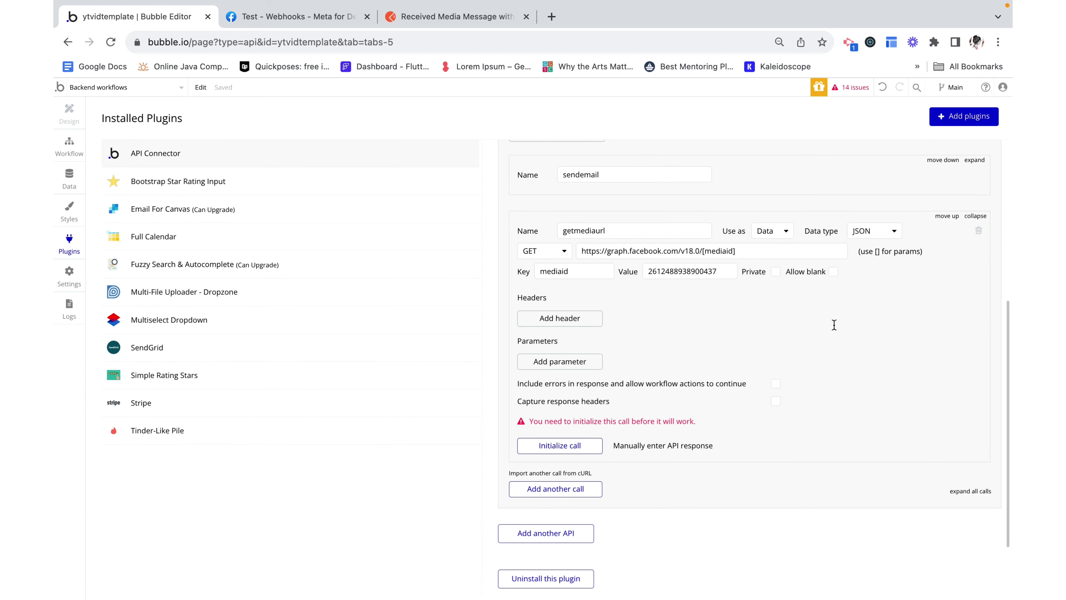
# Initialize the getmediaurl call, check the returned url value, and save the returned data types.
pyautogui.doubleClick(661, 273)
pyautogui.click(658, 322)
pyautogui.click(561, 445)
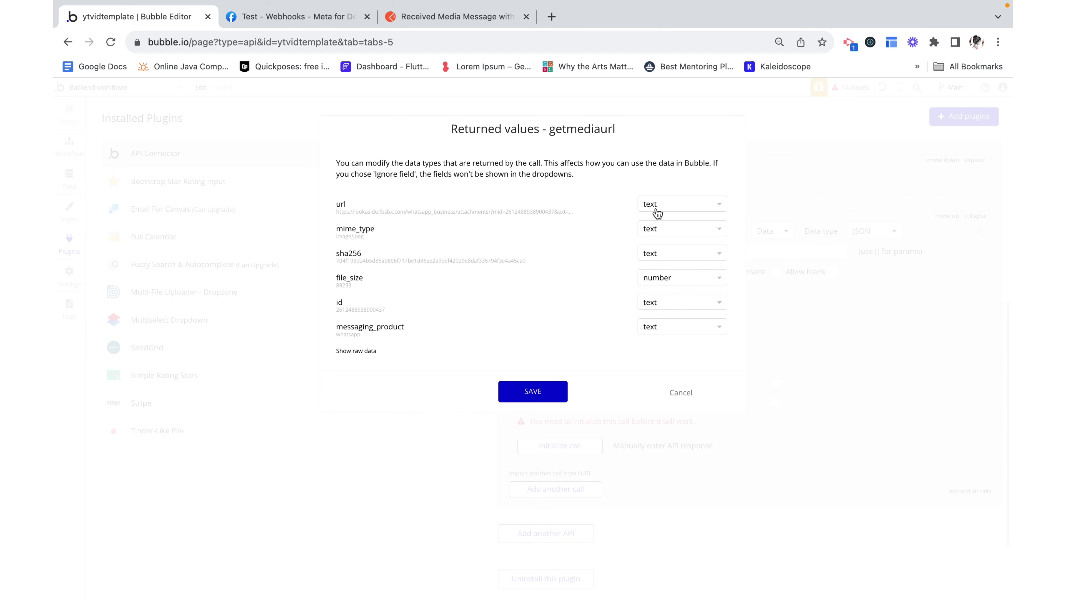
pyautogui.tripleClick(457, 216)
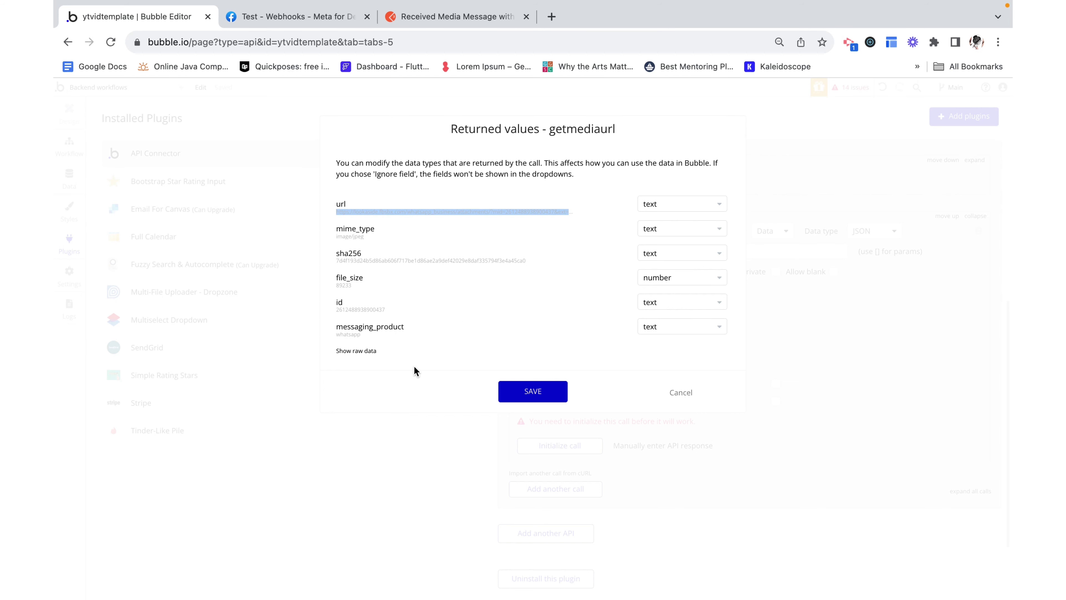
pyautogui.click(527, 390)
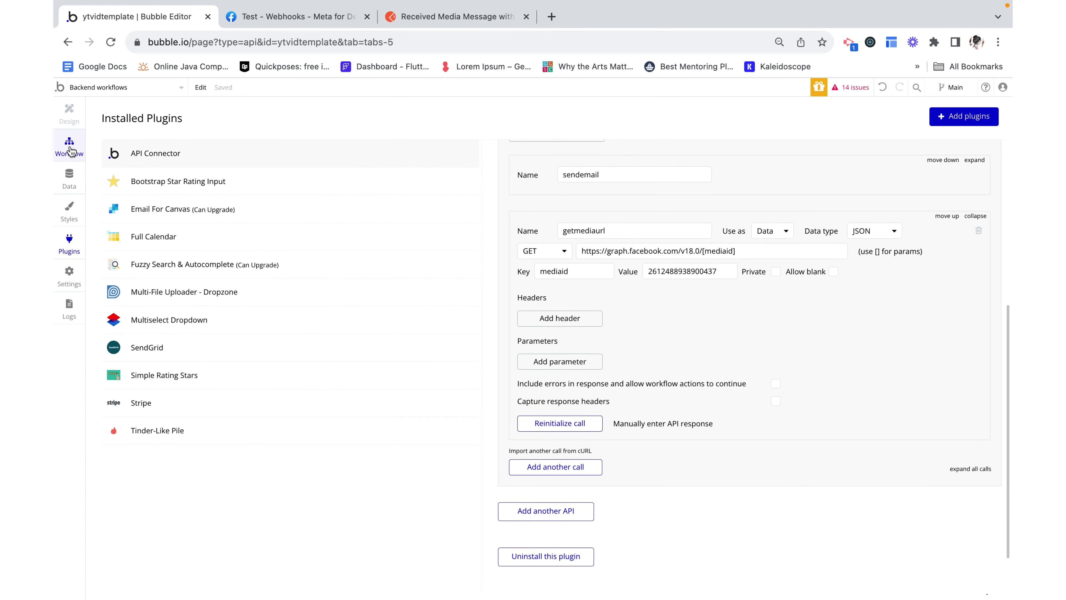
# Add another call named DownloadMedia to the Whatsapp API.
pyautogui.click(557, 467)
pyautogui.scroll(-4, 605, 466)
pyautogui.click(594, 300)
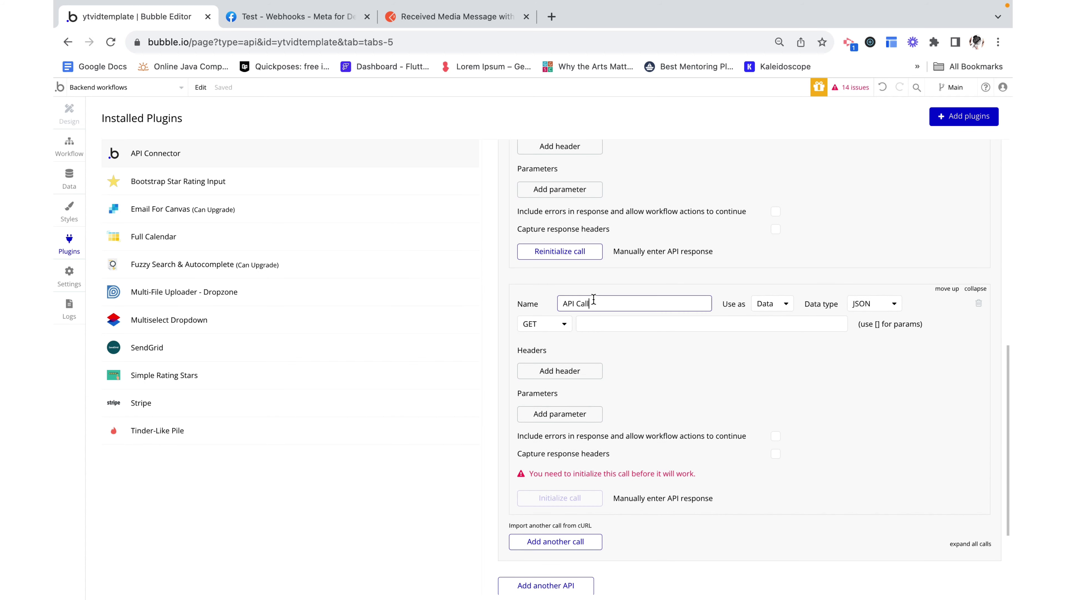
pyautogui.doubleClick(593, 301)
pyautogui.tripleClick(594, 300)
pyautogui.write('DownloadMedia')
# Set the DownloadMedia call's GET address to the dynamic parameter [url].
pyautogui.click(650, 324)
pyautogui.scroll(5, 622, 385)
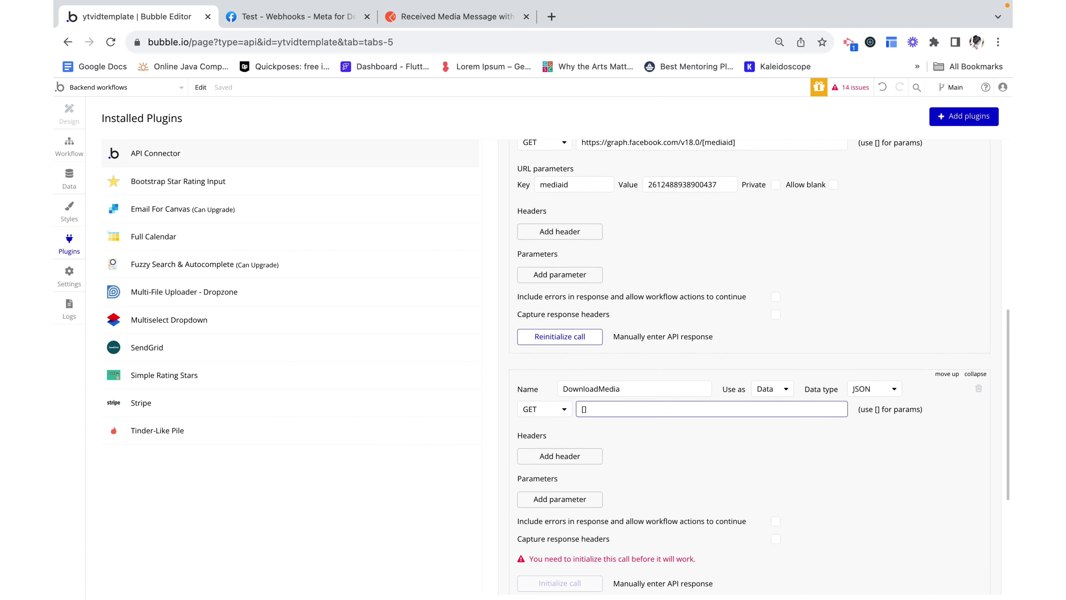
pyautogui.scroll(-5, 622, 385)
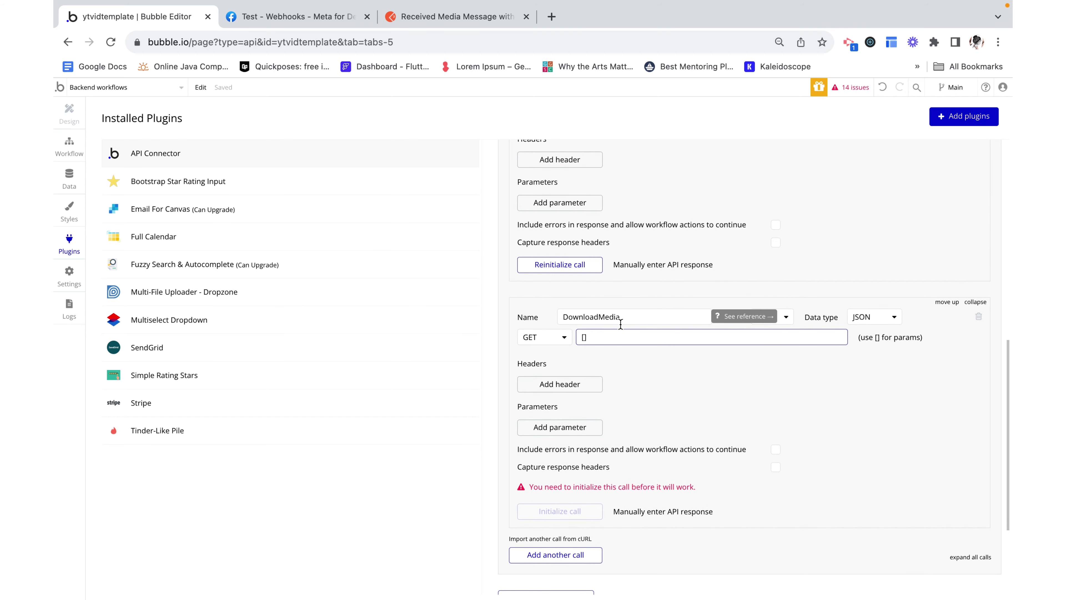
pyautogui.click(589, 337)
pyautogui.write('[url]')
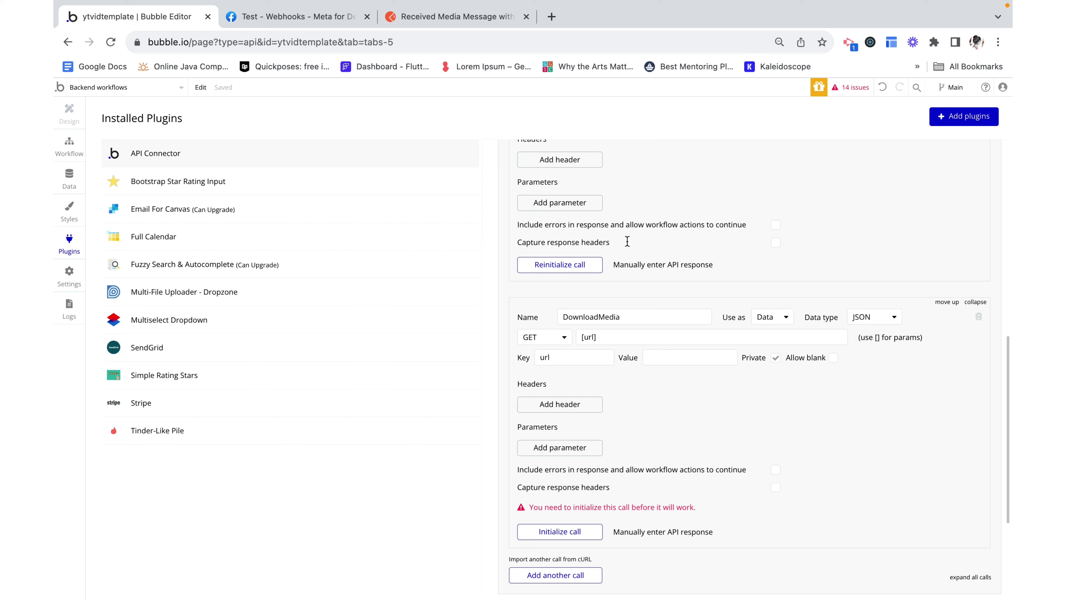
# Reinitialize getmediaurl to examine its returned url, leave without saving, and review the call's mediaid parameter.
pyautogui.click(570, 266)
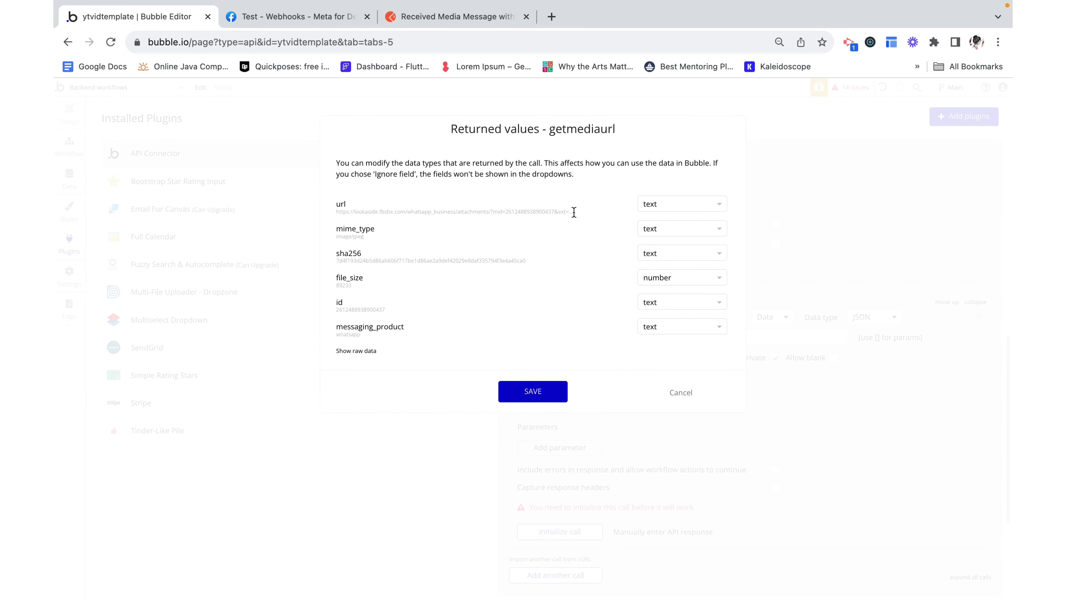
pyautogui.tripleClick(539, 212)
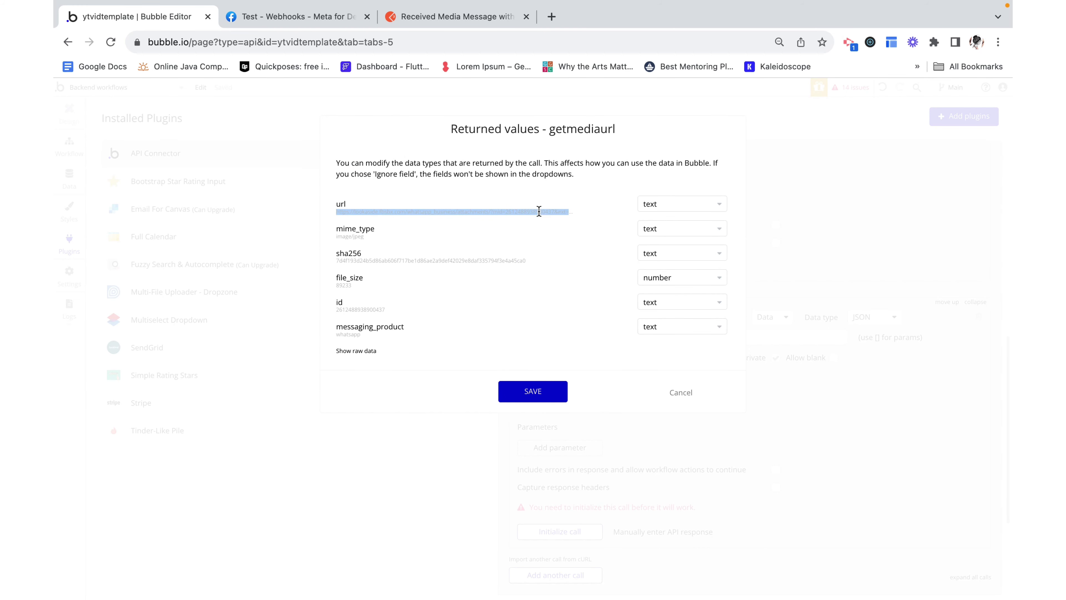
pyautogui.click(691, 395)
pyautogui.scroll(3, 714, 492)
pyautogui.scroll(-4, 714, 492)
pyautogui.scroll(3, 715, 492)
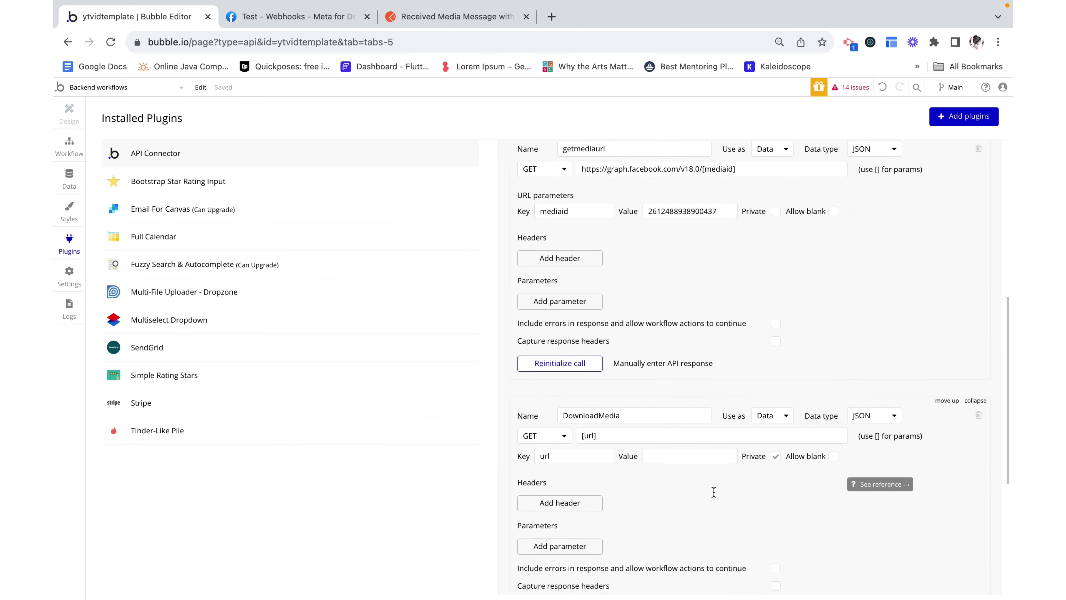
pyautogui.scroll(1, 715, 492)
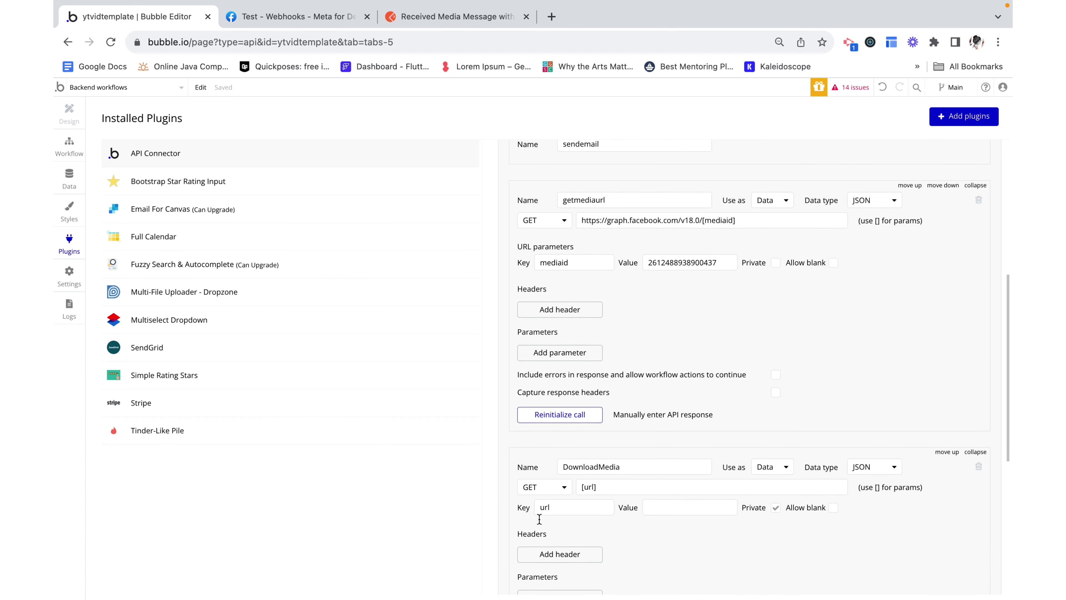
pyautogui.moveTo(649, 263); pyautogui.dragTo(732, 265)
pyautogui.click(731, 265)
# Create a field named body with type text on the MessageContent data type.
pyautogui.click(65, 178)
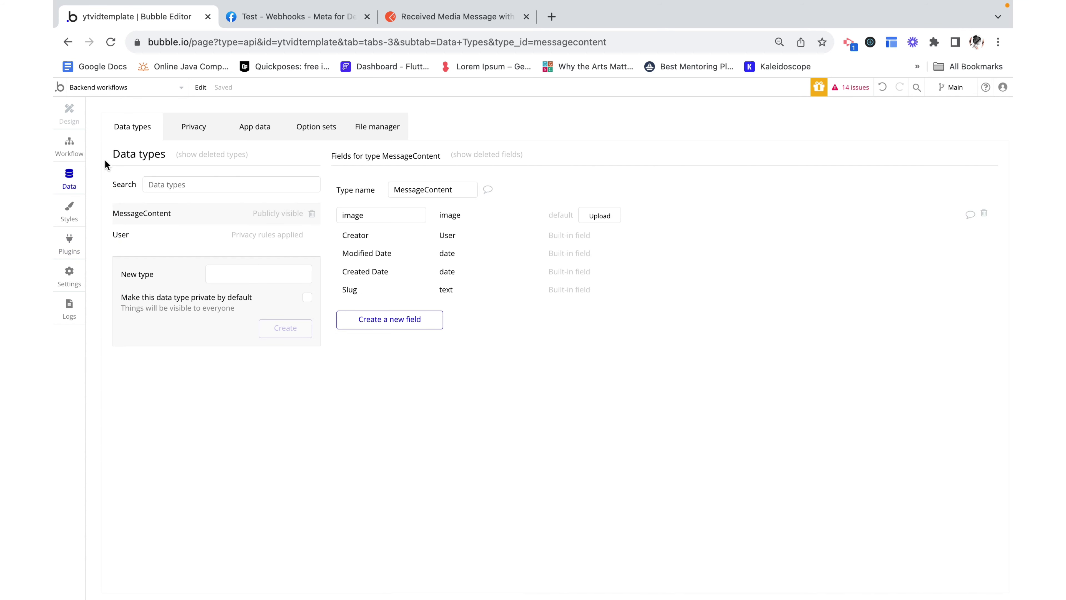
pyautogui.click(373, 319)
pyautogui.write('body')
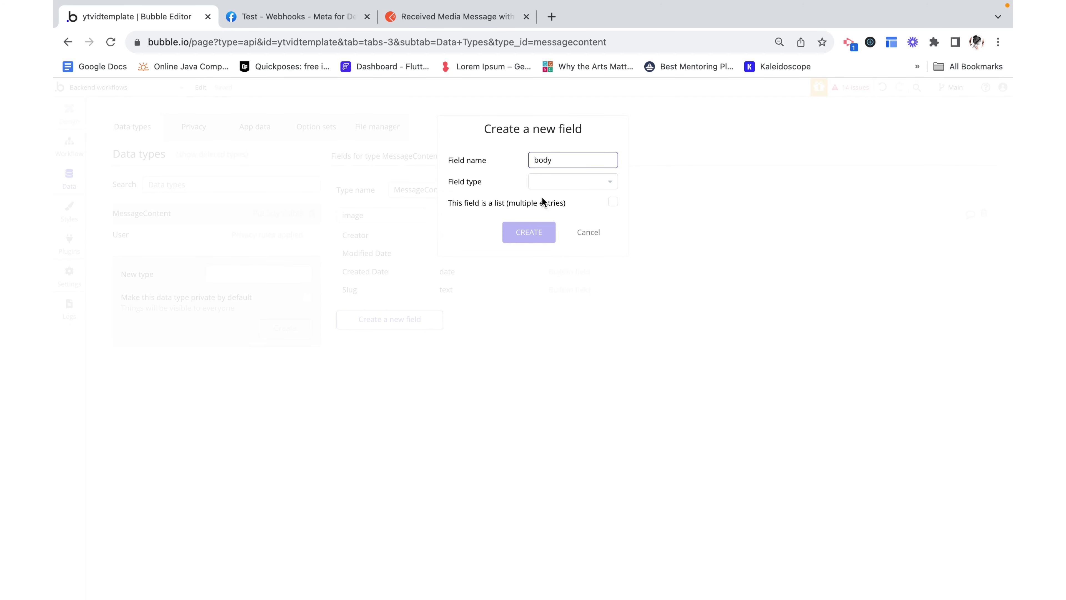
pyautogui.click(545, 180)
pyautogui.click(545, 301)
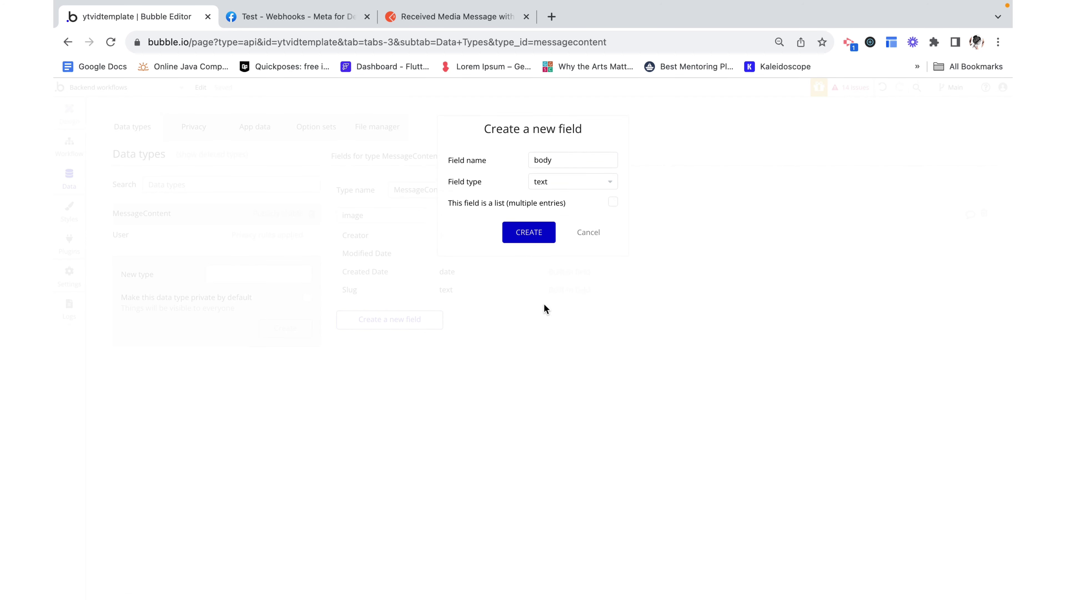
pyautogui.click(532, 233)
# Add a Create a new thing action to the testwebhook workflow and set its type to MessageContent.
pyautogui.click(79, 155)
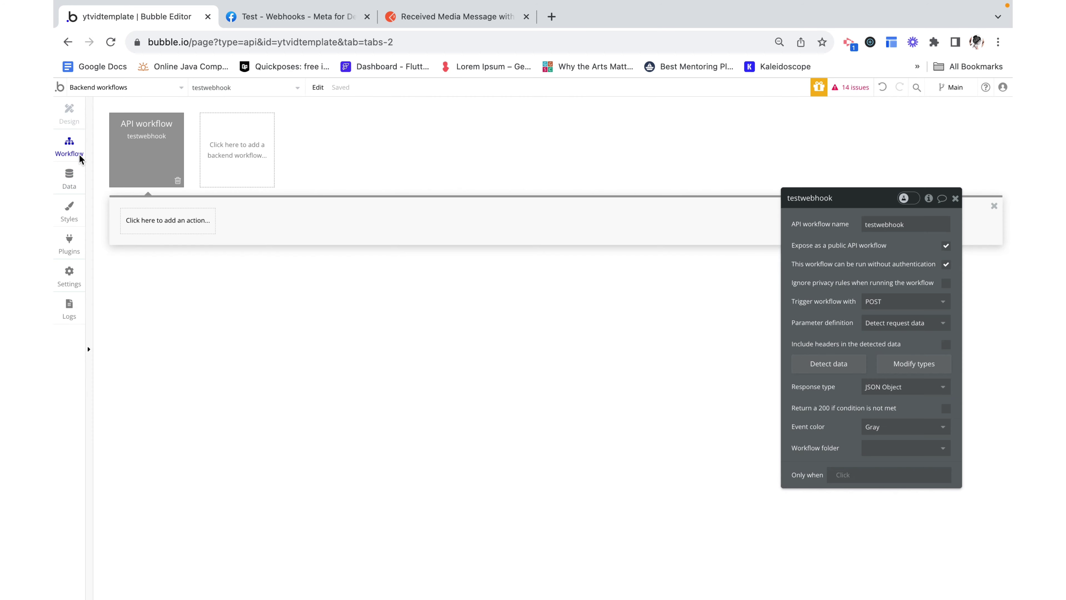
pyautogui.click(154, 219)
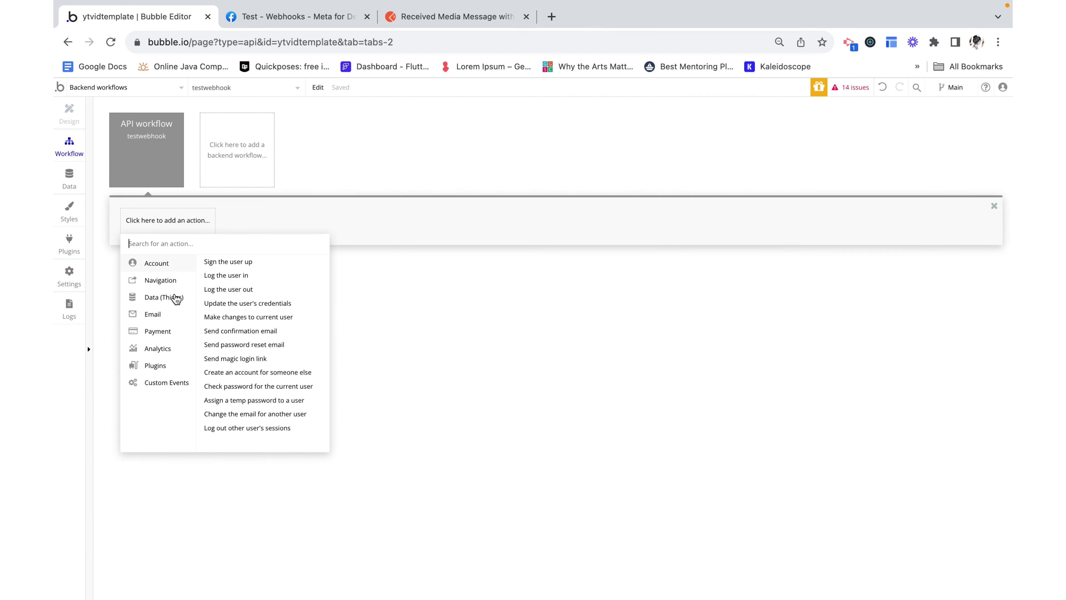
pyautogui.moveTo(175, 298)
pyautogui.click(239, 263)
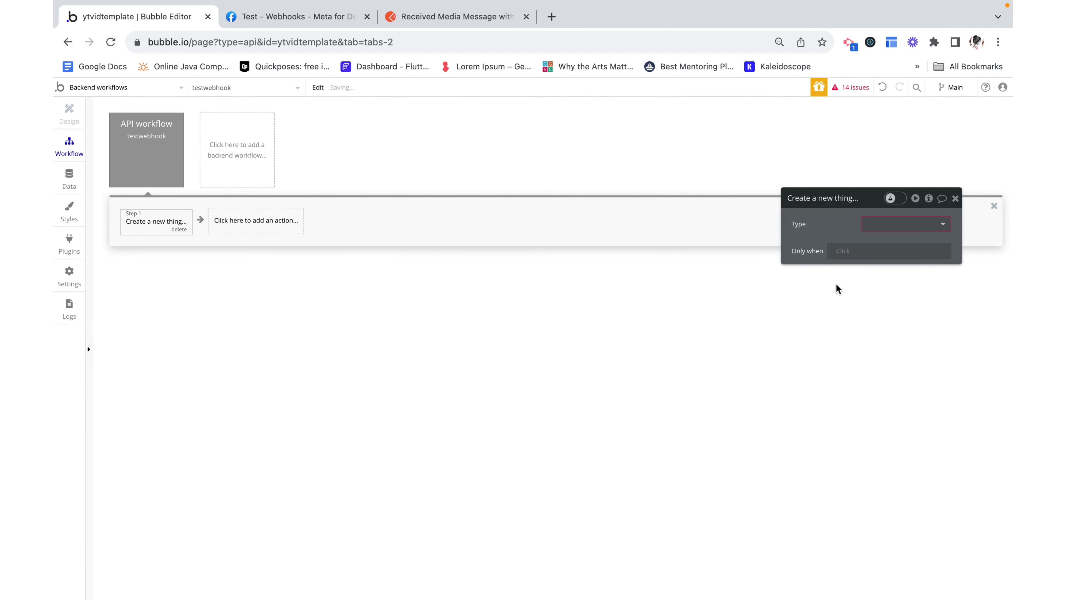
pyautogui.click(875, 231)
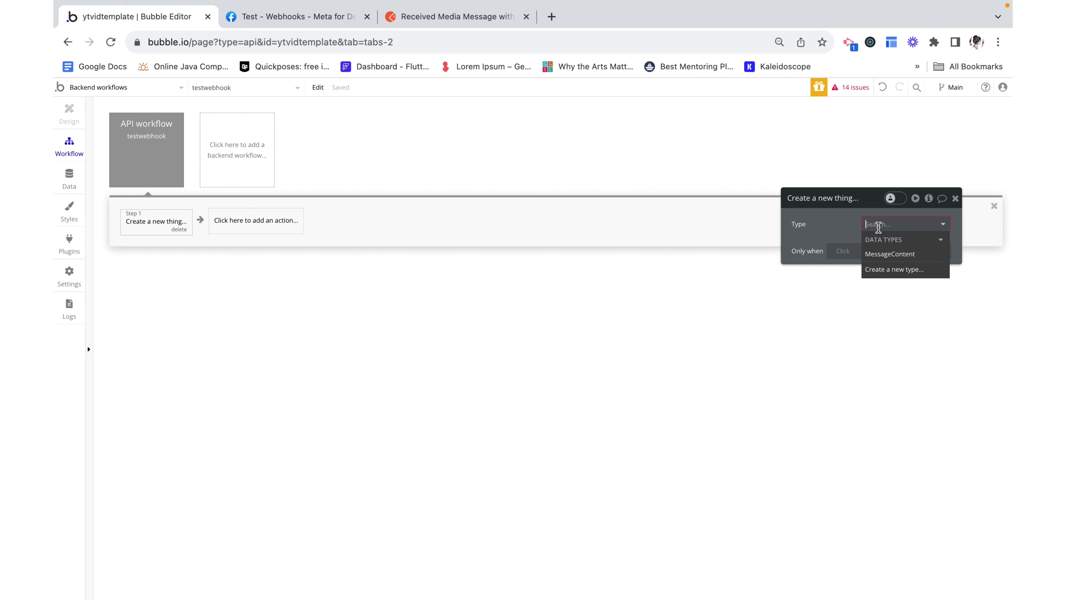
pyautogui.click(886, 257)
# Add the body field to the MessageContent action and set its value to Get data from an external API.
pyautogui.click(861, 256)
pyautogui.click(800, 252)
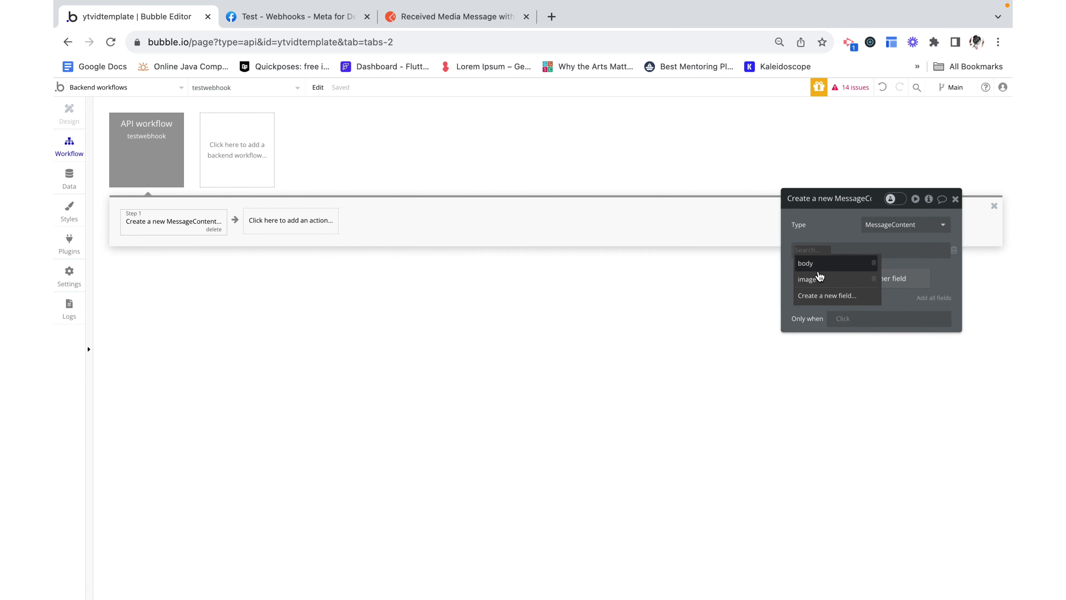
pyautogui.click(814, 263)
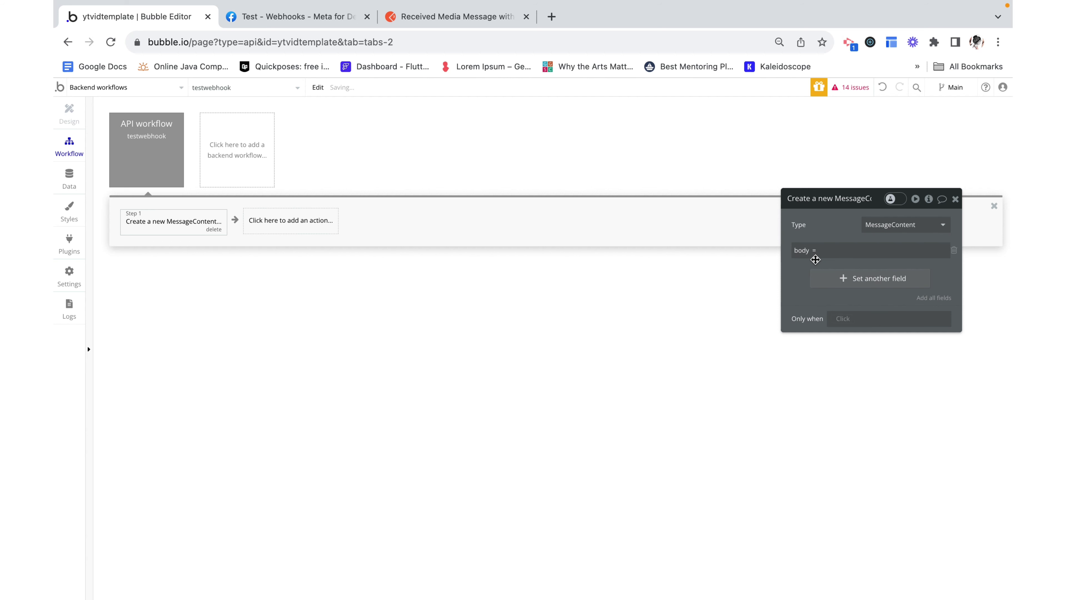
pyautogui.click(834, 251)
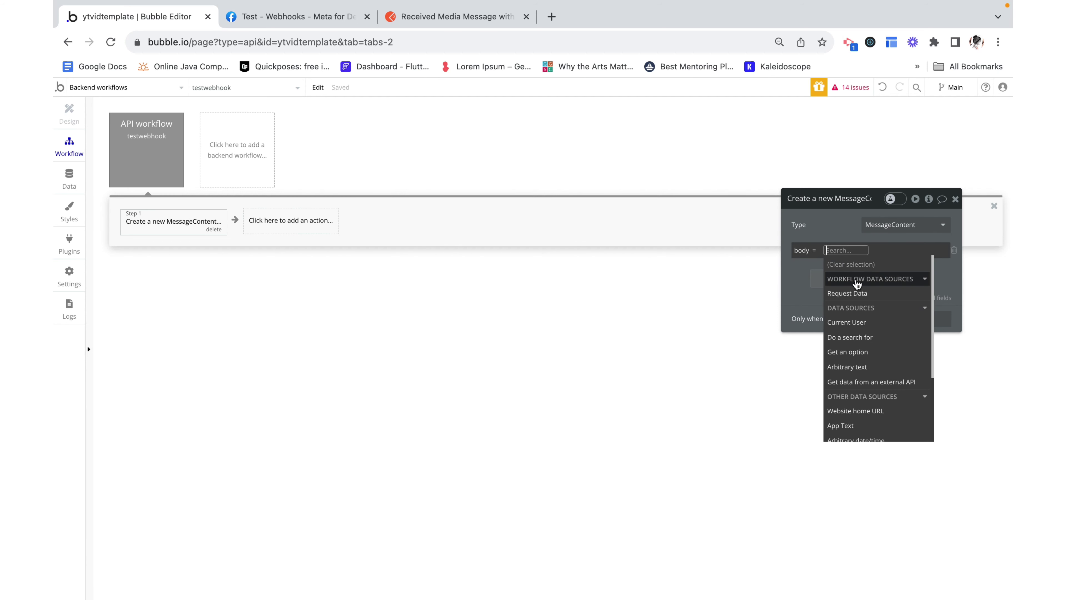
pyautogui.write('api')
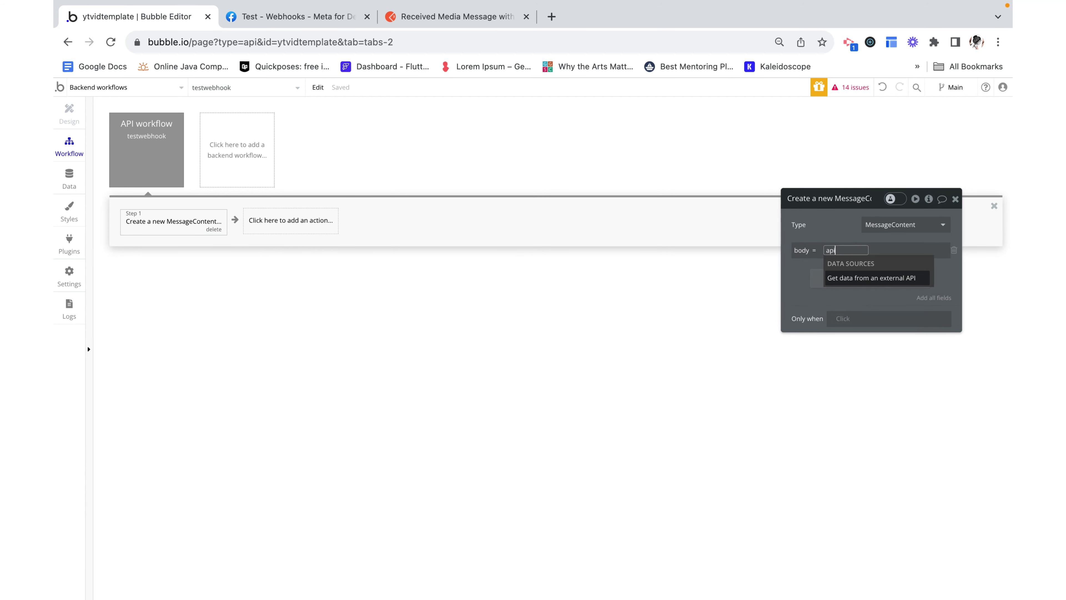
pyautogui.click(887, 283)
# Choose Whatsapp - getmediaurl as the API provider and begin its mediaid value with Request Data's entry:first item.
pyautogui.click(752, 225)
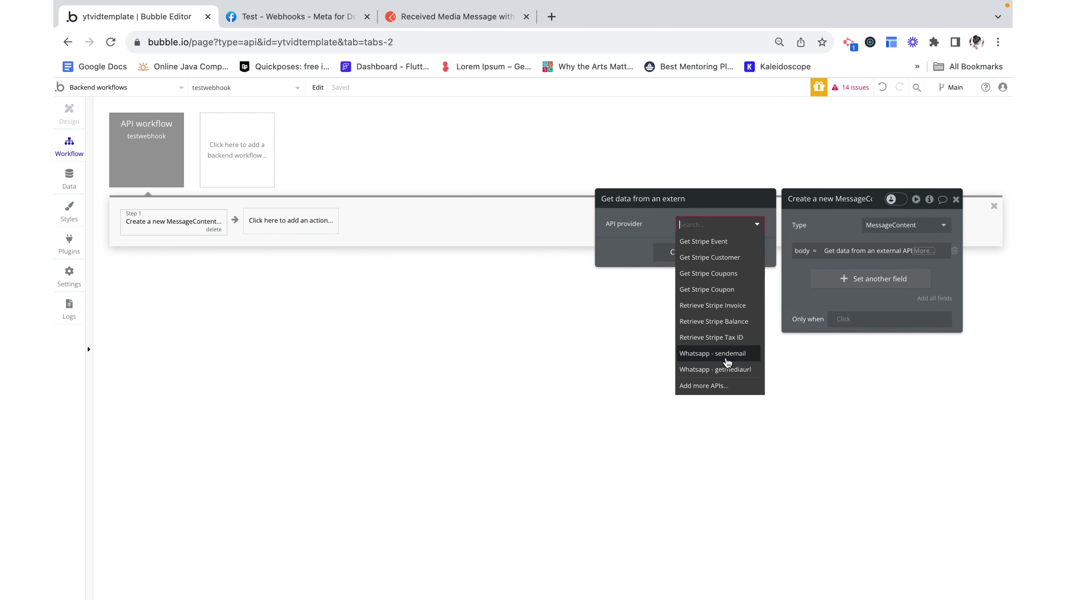
pyautogui.click(729, 372)
pyautogui.moveTo(751, 245); pyautogui.dragTo(645, 246)
pyautogui.click(799, 247)
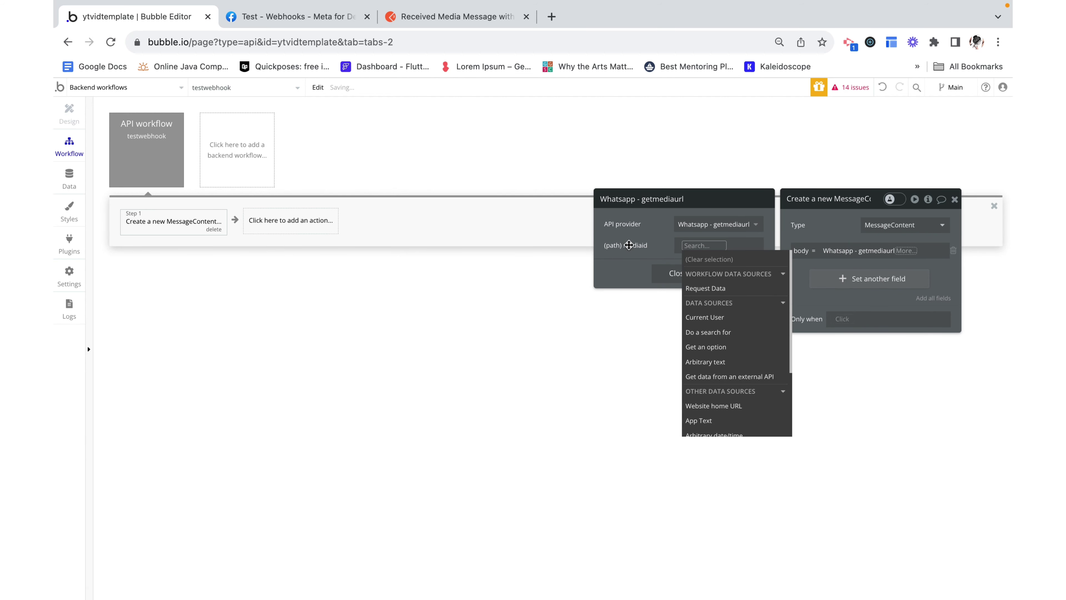
pyautogui.click(740, 289)
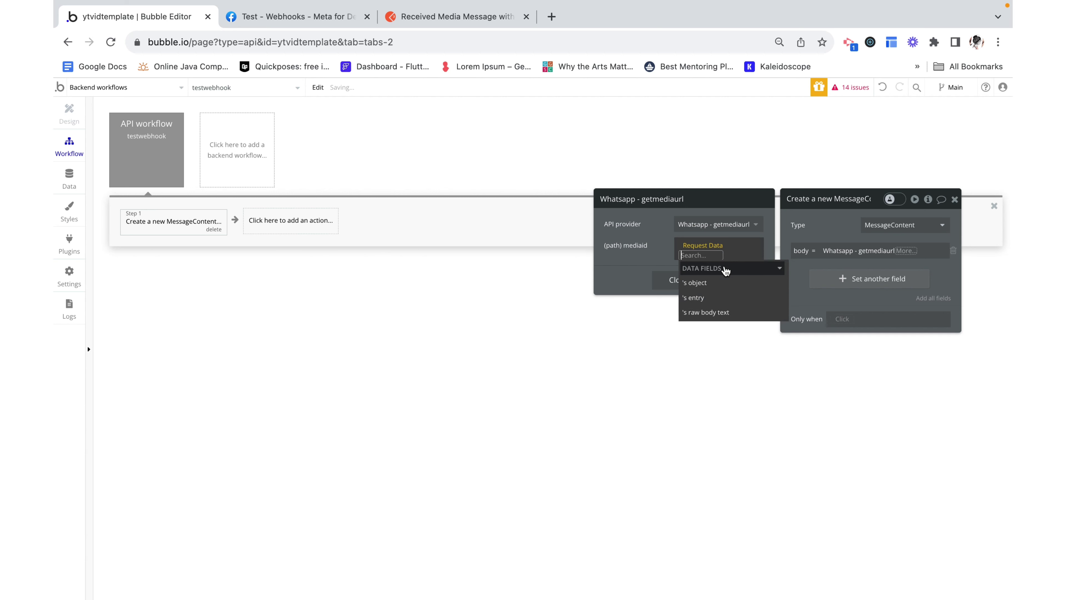
pyautogui.click(697, 282)
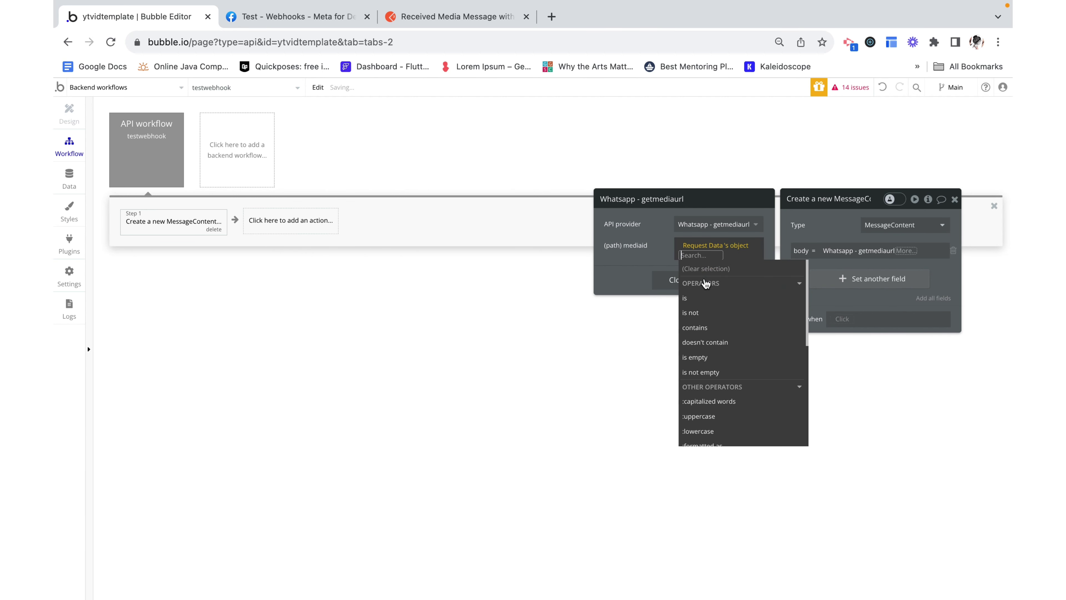
pyautogui.click(735, 246)
pyautogui.click(699, 313)
pyautogui.click(702, 327)
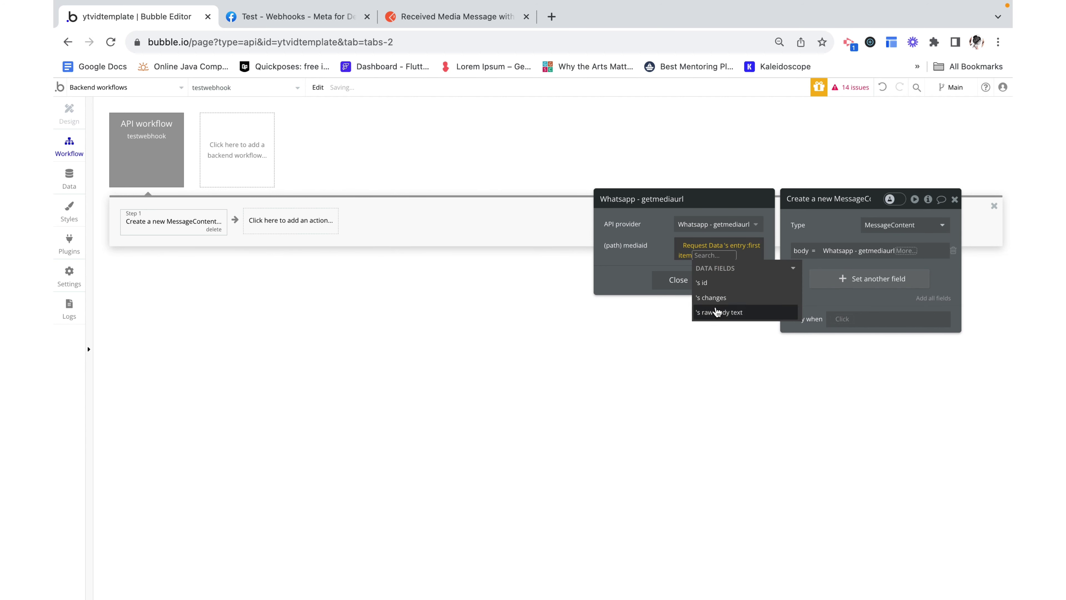
# Extend the mediaid expression with 's changes:first item's value messages:first item's image id, and close the API call settings.
pyautogui.click(709, 296)
pyautogui.click(704, 337)
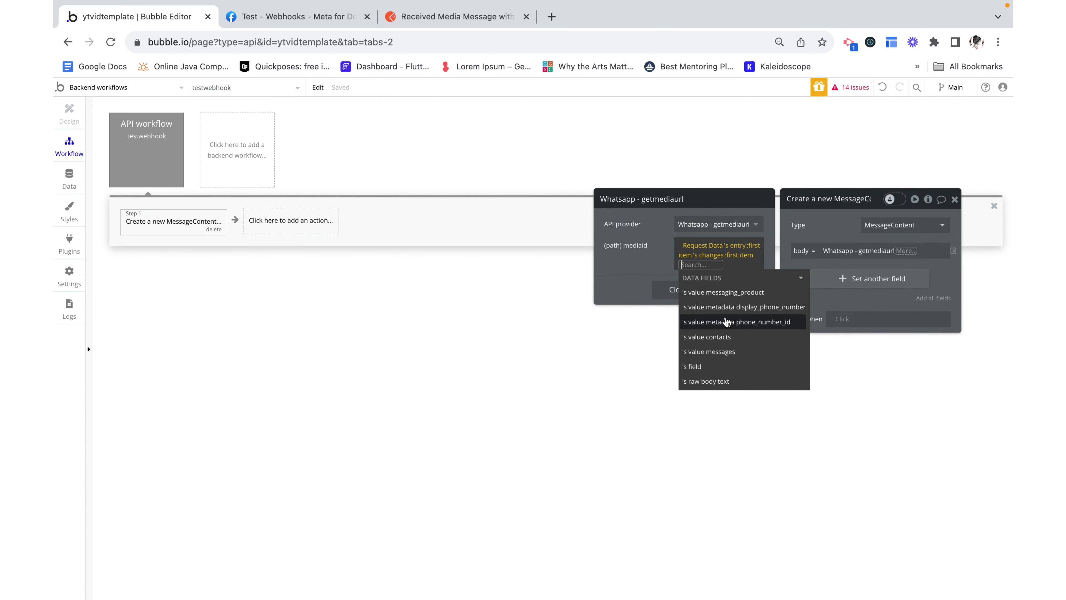
pyautogui.click(731, 356)
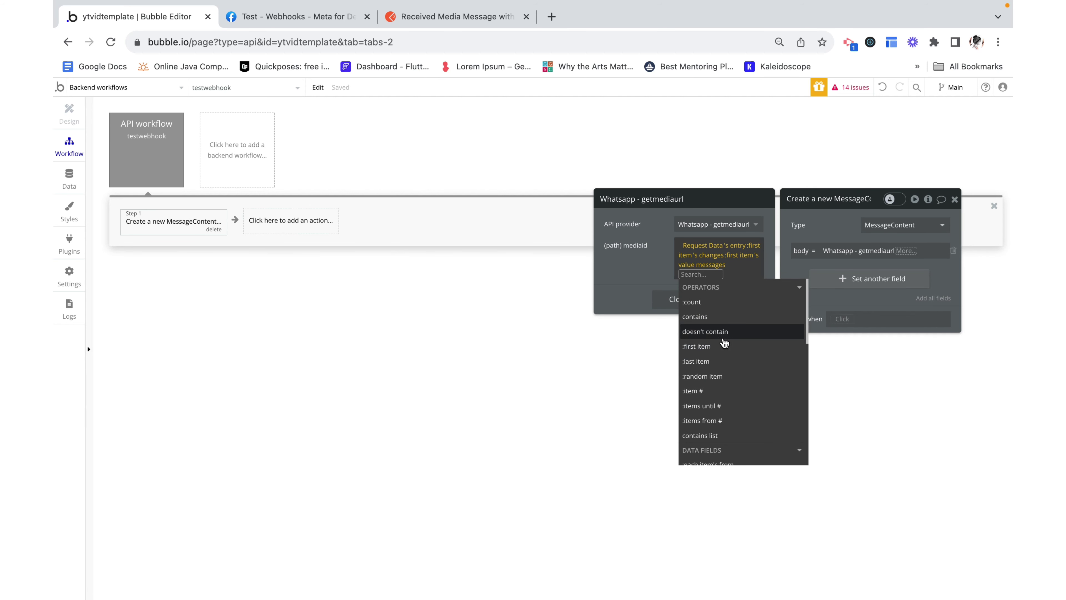
pyautogui.click(702, 352)
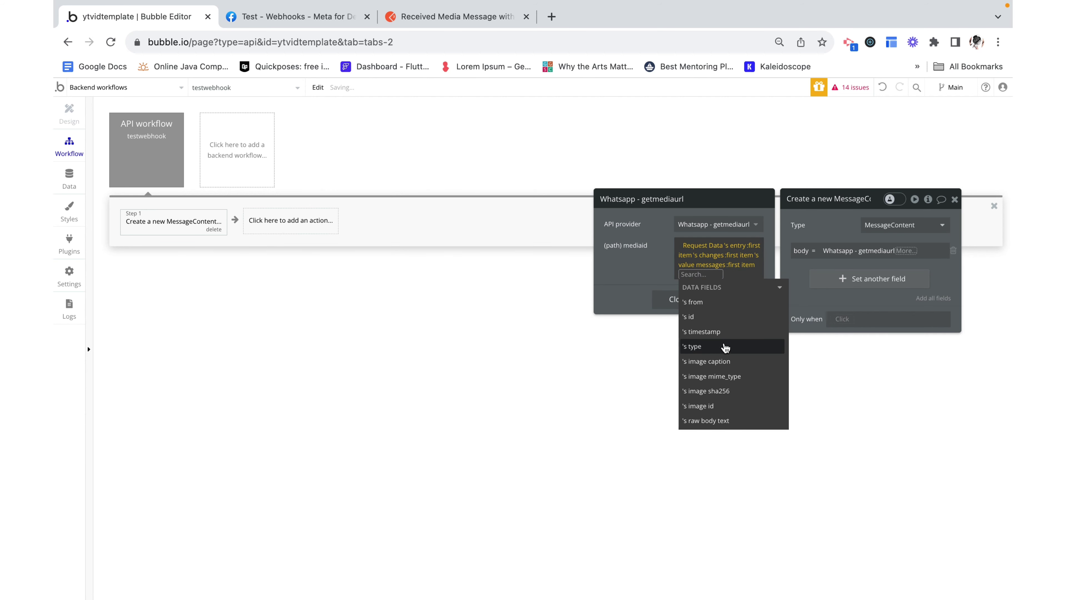
pyautogui.click(720, 402)
pyautogui.click(630, 276)
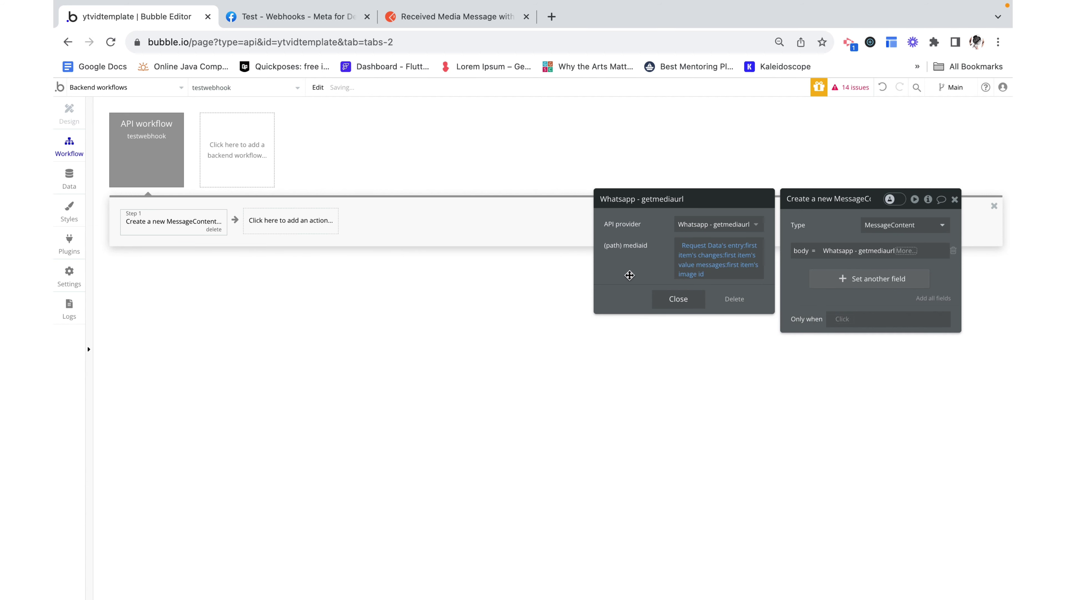
pyautogui.click(678, 298)
# Complete the MessageContent body value as Whatsapp - getmediaurl's url and close the action's properties.
pyautogui.click(906, 251)
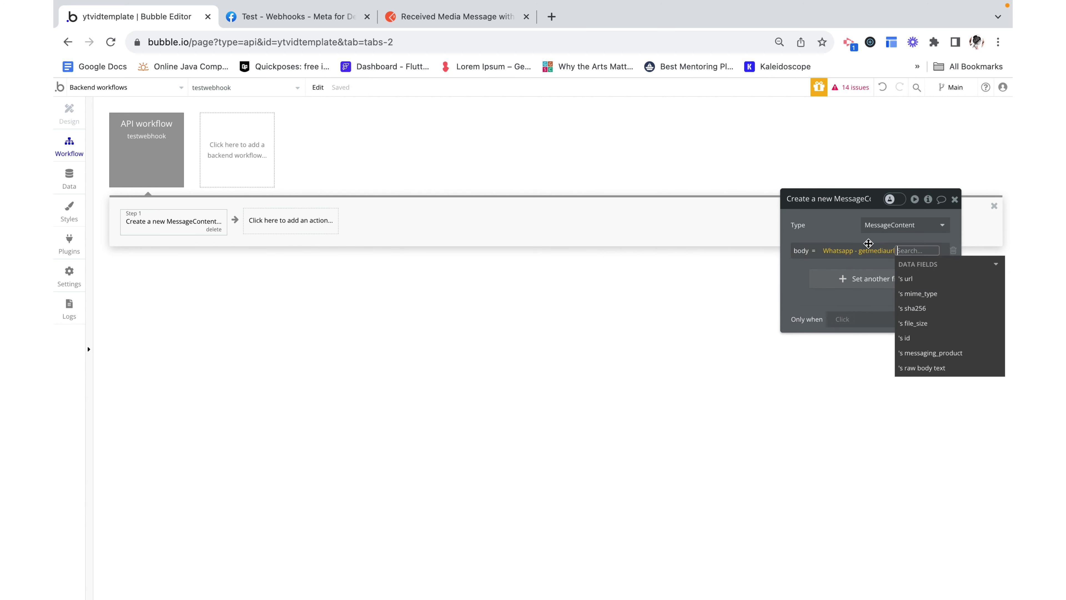
pyautogui.click(829, 232)
pyautogui.click(905, 250)
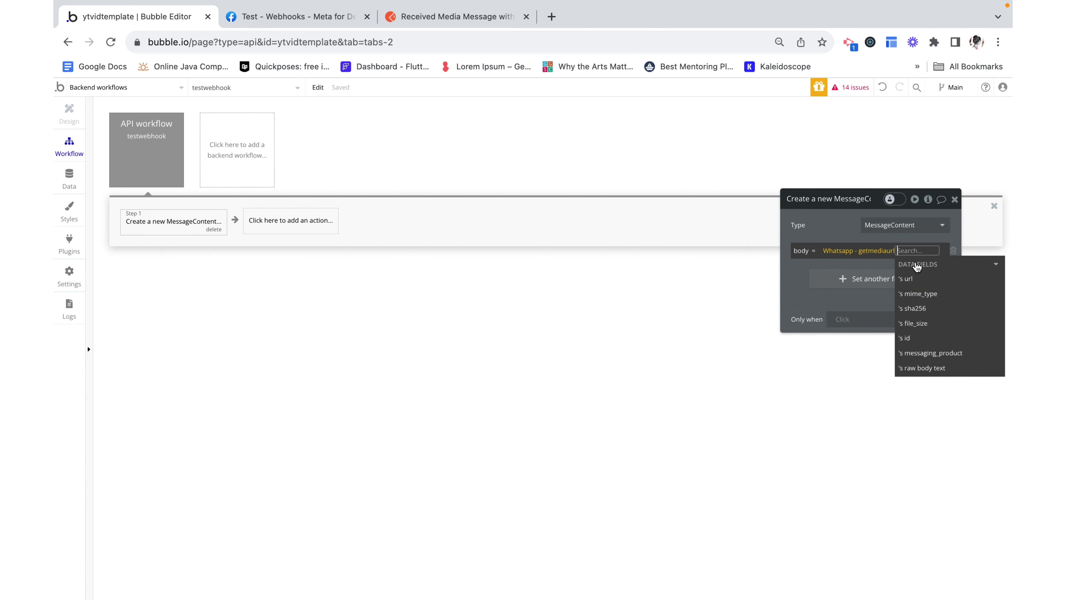
pyautogui.click(922, 280)
pyautogui.click(836, 235)
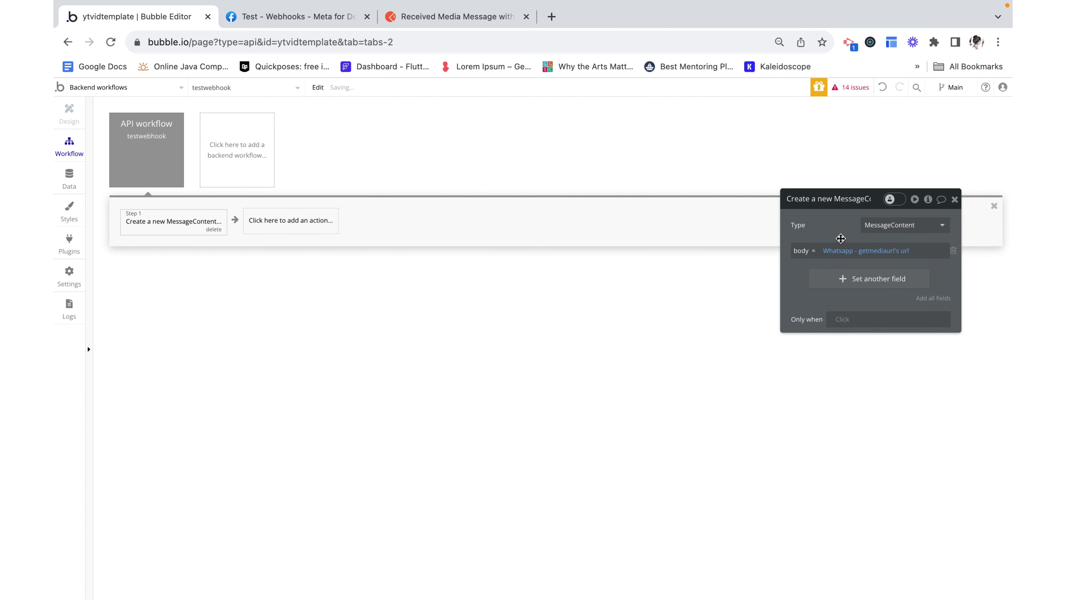
pyautogui.click(955, 199)
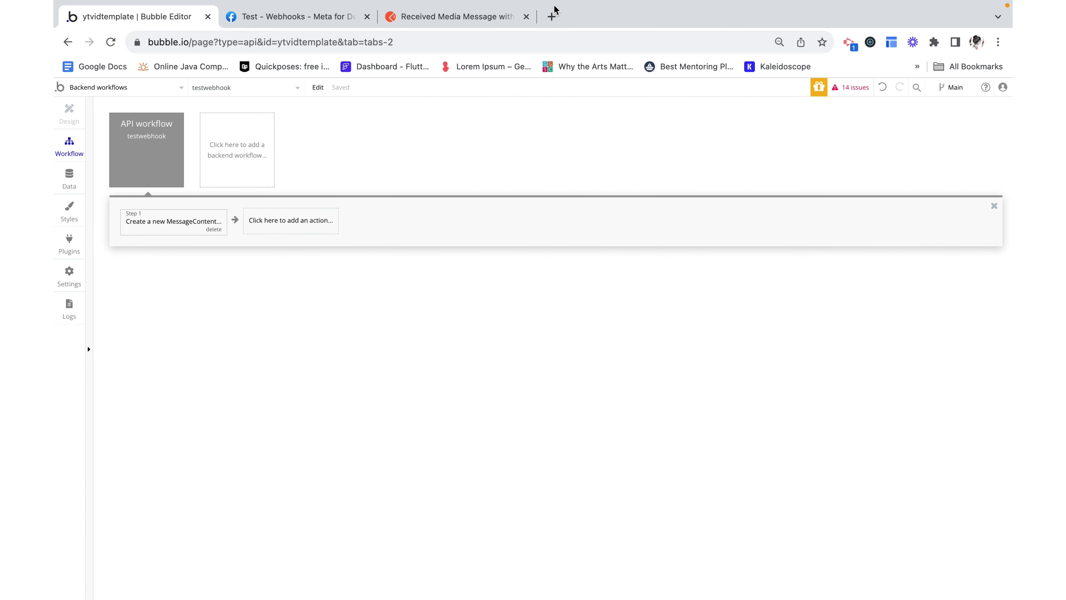
# Check the Meta webhook subscriptions and open WhatsApp Web in a new browser tab.
pyautogui.click(553, 17)
pyautogui.write('wha')
pyautogui.click(443, 19)
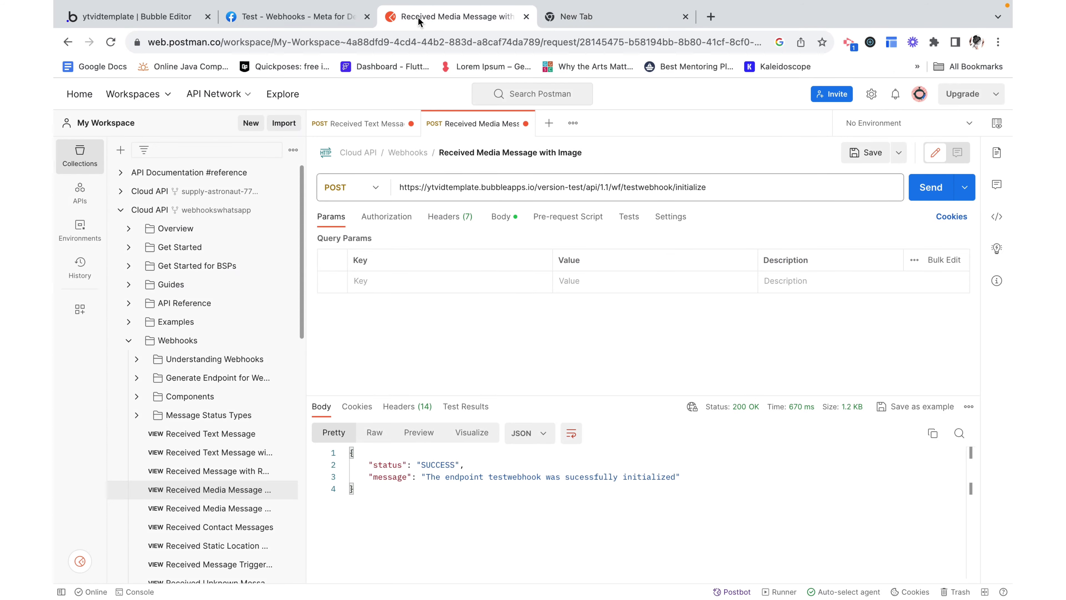
pyautogui.click(316, 19)
pyautogui.scroll(-5, 418, 415)
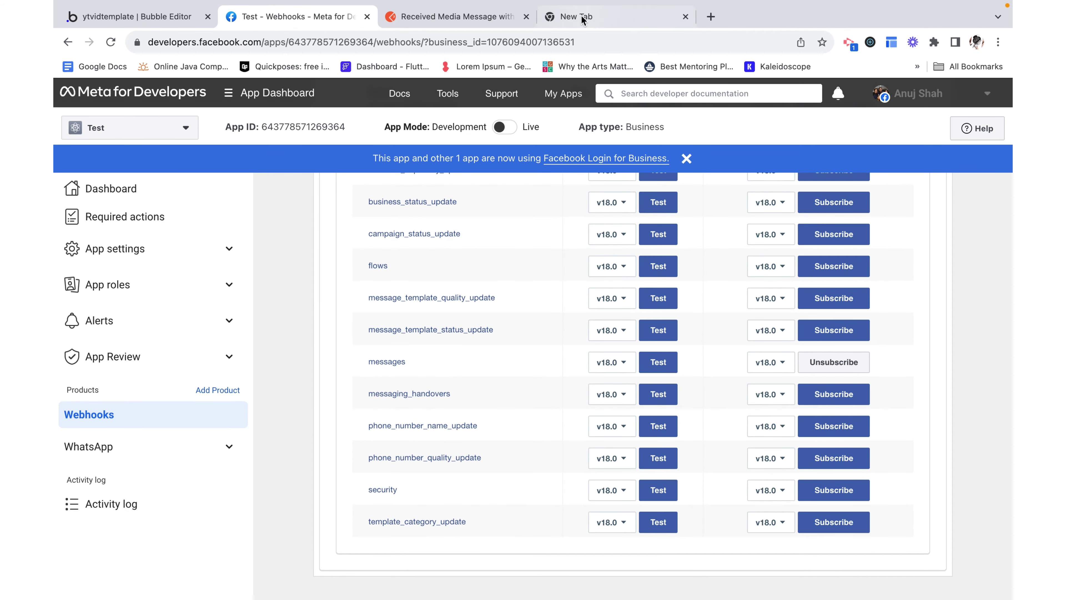
pyautogui.click(563, 16)
pyautogui.press('Escape')
pyautogui.write('what')
pyautogui.press('Return')
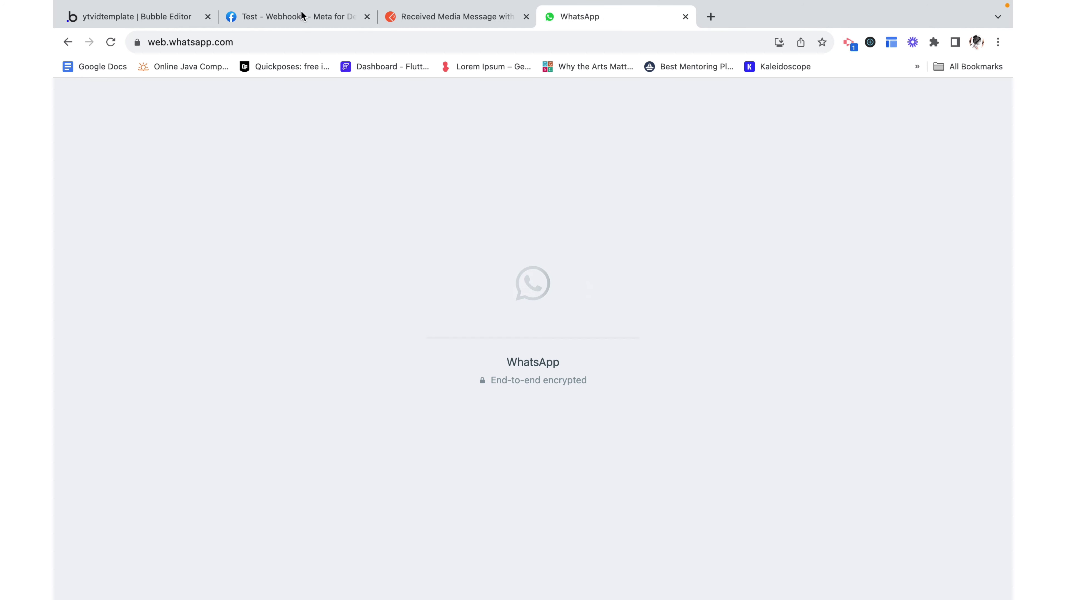
pyautogui.click(151, 17)
pyautogui.click(600, 17)
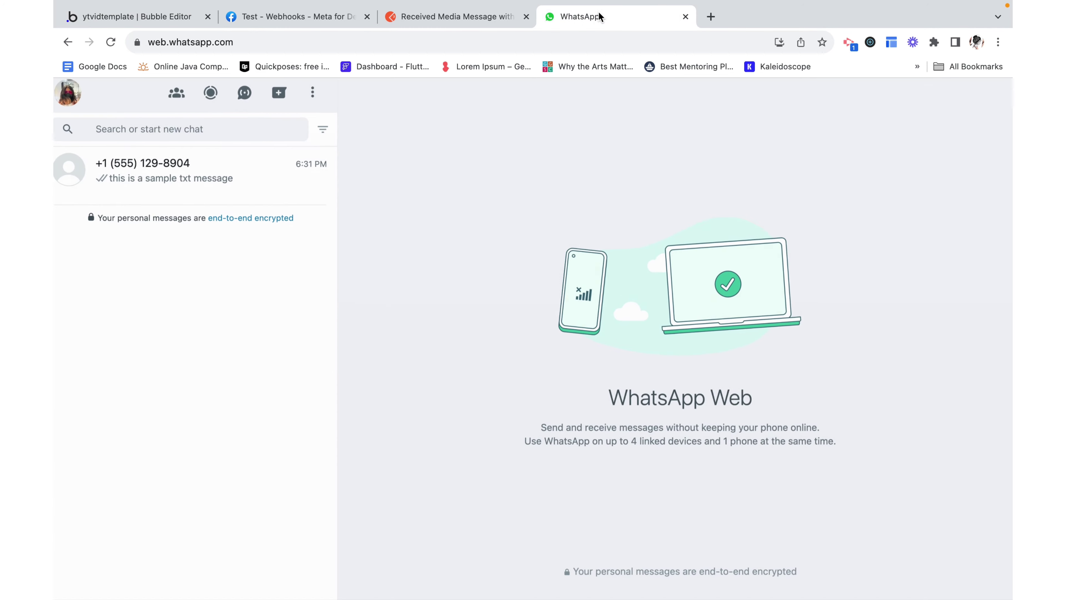
# Send the first JPEG from the doublekarmehomepage folder as a photo in the business account chat.
pyautogui.click(184, 189)
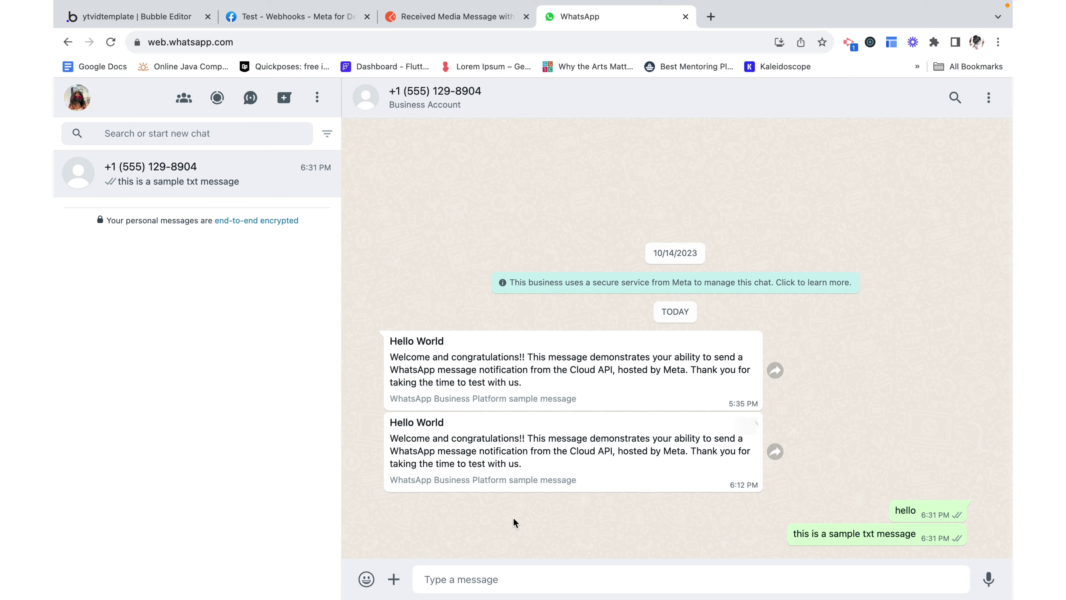
pyautogui.click(393, 579)
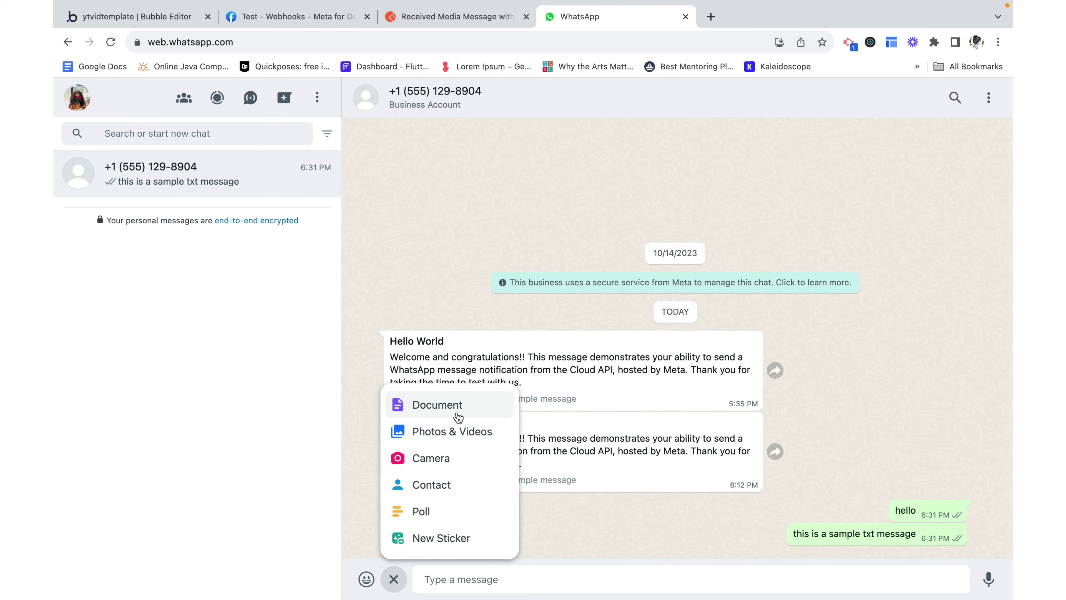
pyautogui.click(453, 429)
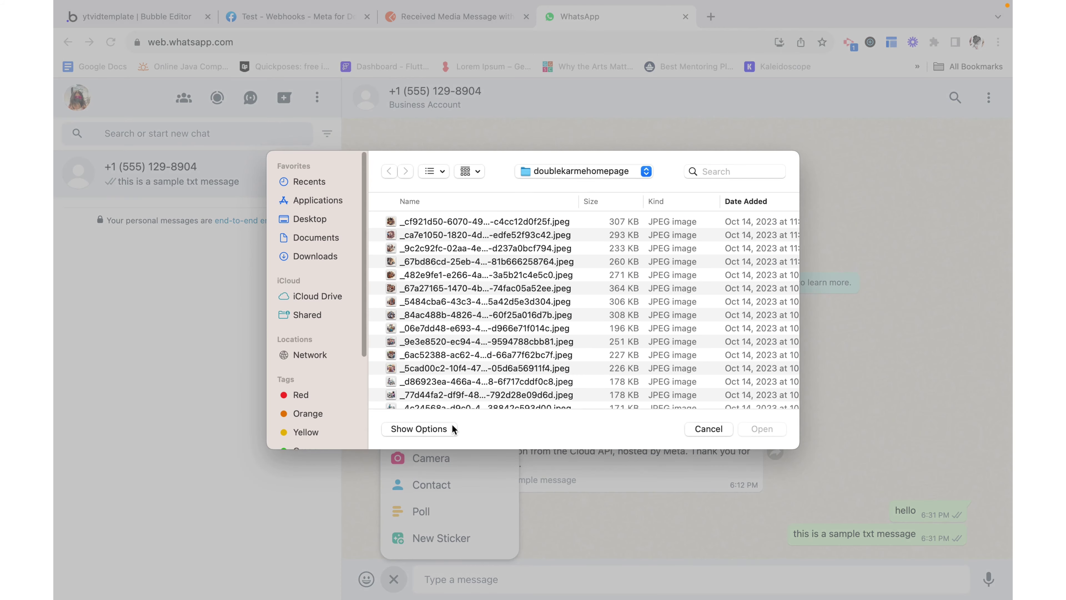
pyautogui.click(424, 222)
pyautogui.click(772, 433)
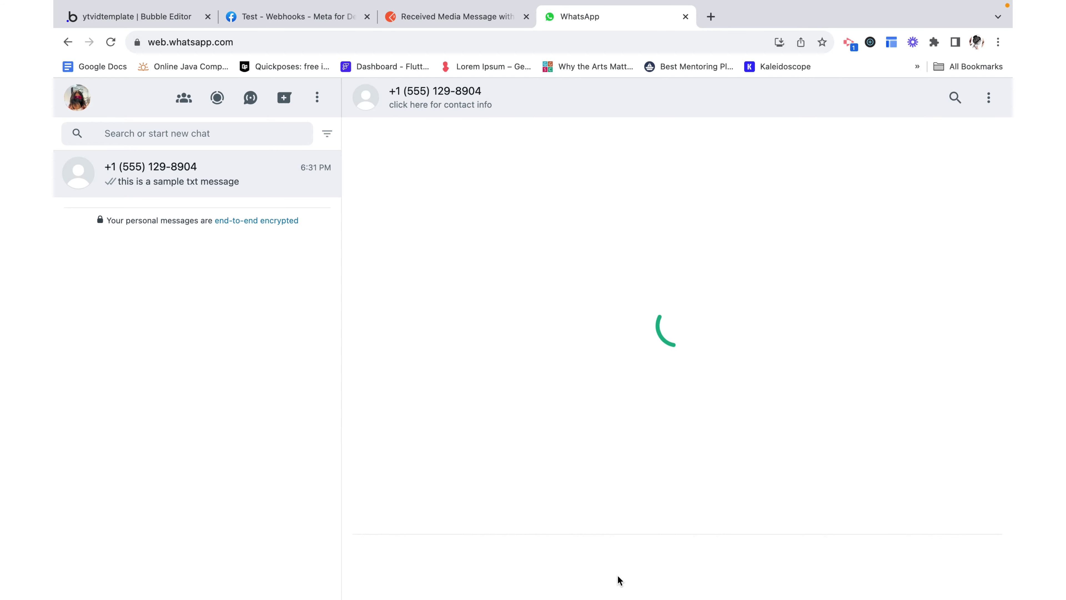
pyautogui.press('Return')
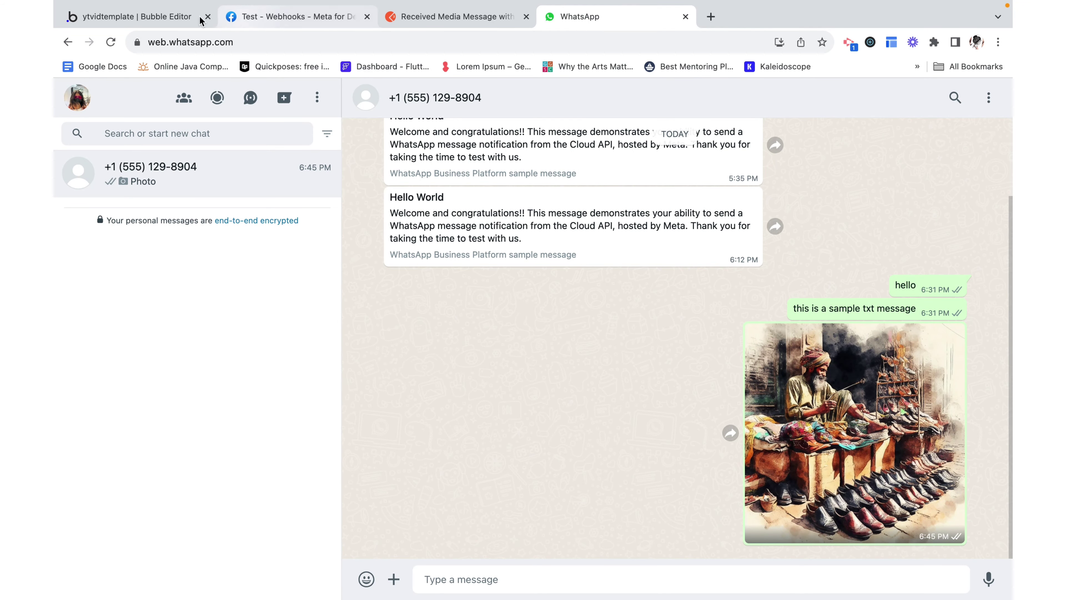
# Return to the Bubble editor and copy the body URL of the newest MessageContent entry in the app data.
pyautogui.click(153, 17)
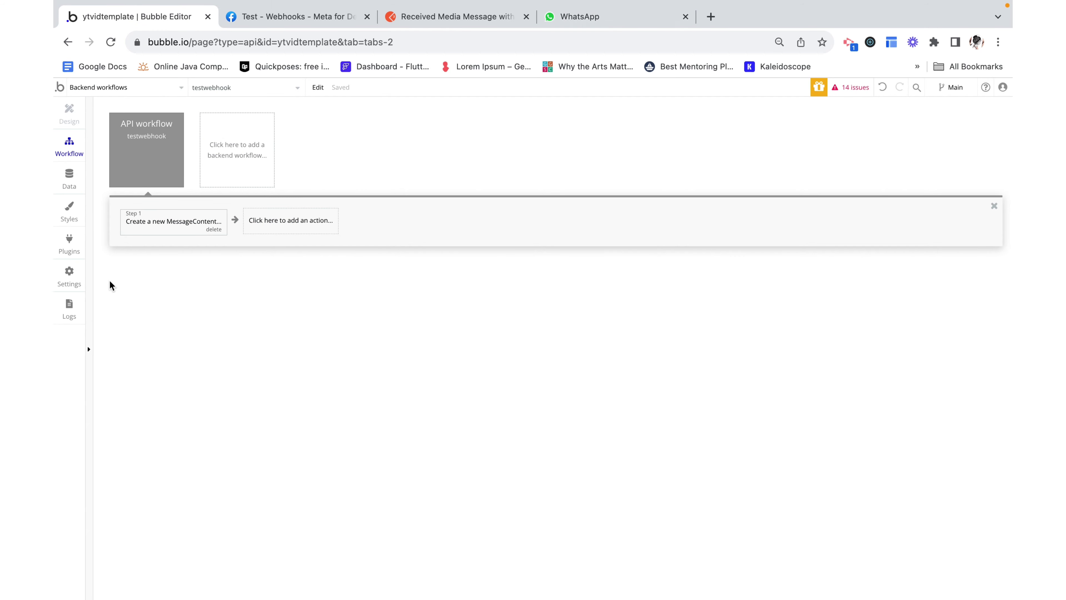
pyautogui.click(77, 193)
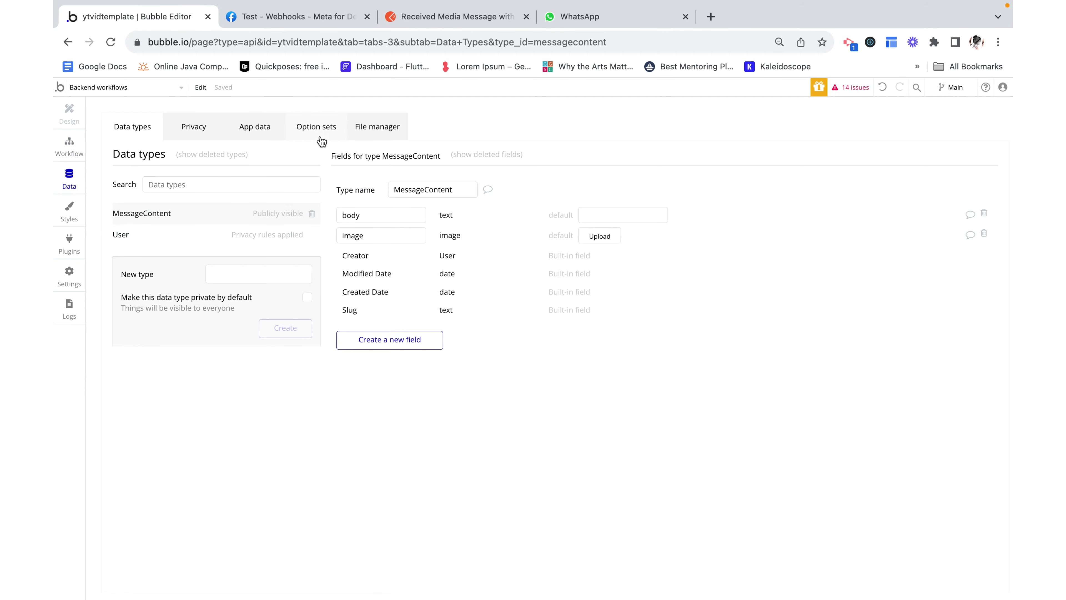
pyautogui.click(259, 127)
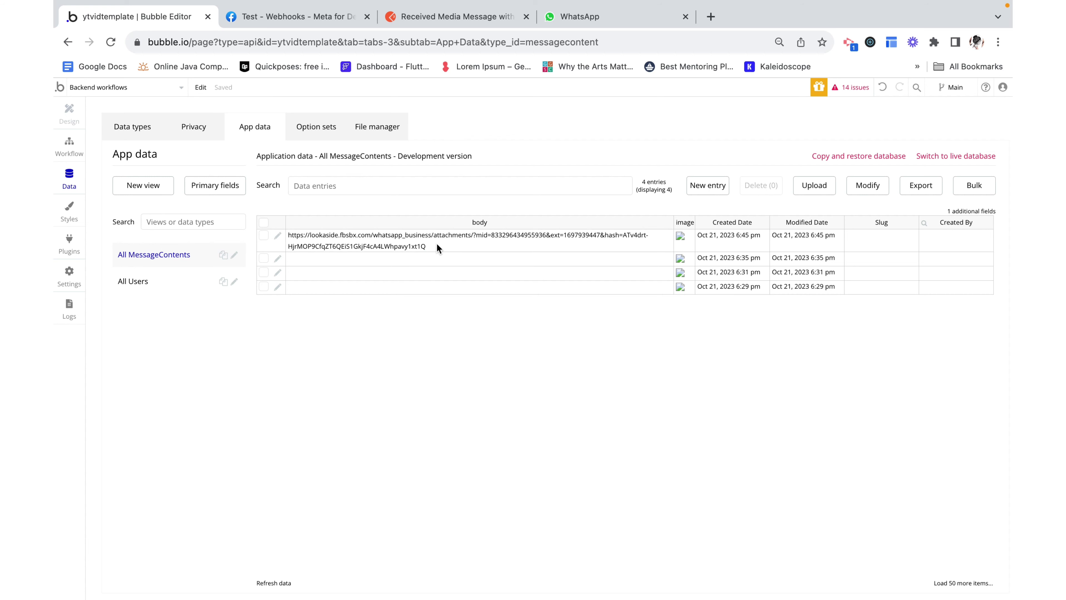
pyautogui.click(316, 239)
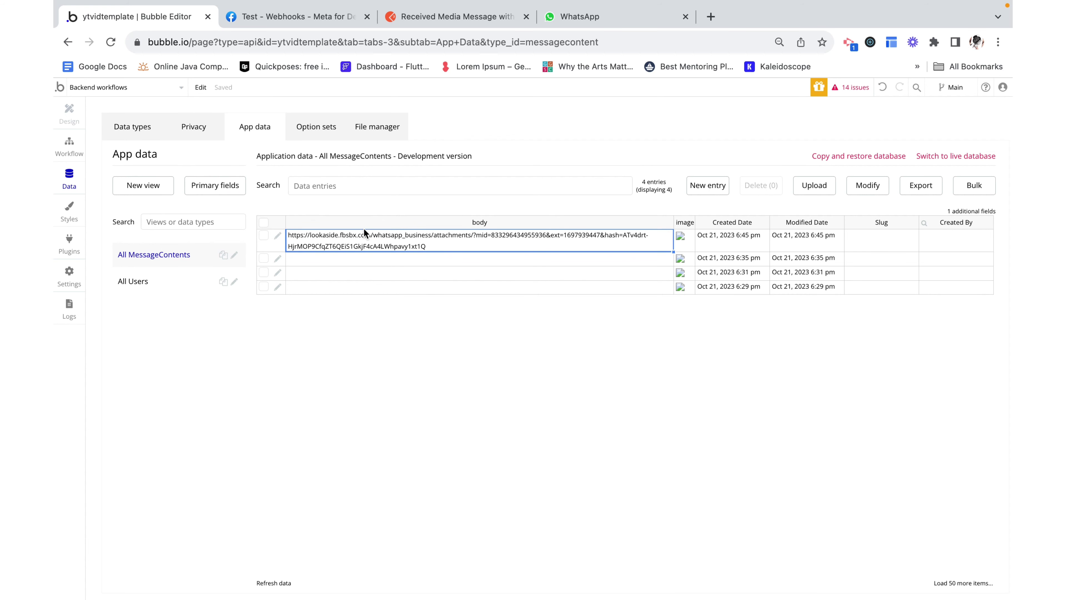
# Paste the copied media URL as the value of the url parameter in the API Connector's DownloadMedia call.
pyautogui.click(69, 214)
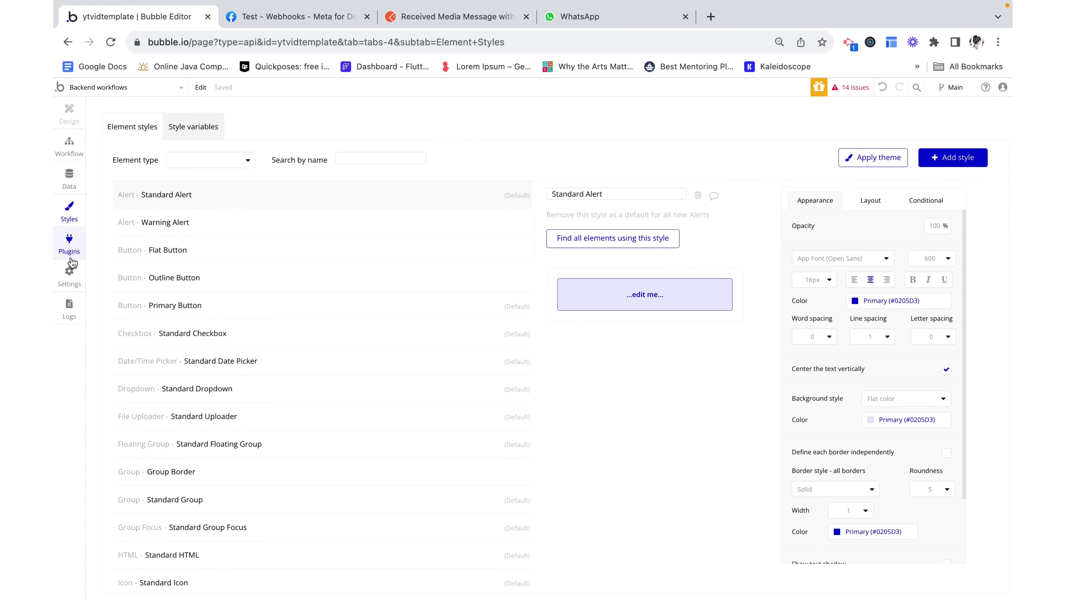
pyautogui.click(70, 279)
pyautogui.click(69, 246)
pyautogui.click(627, 487)
pyautogui.click(668, 504)
pyautogui.press('super+v')
# Try to initialize the DownloadMedia call with the JSON data type.
pyautogui.scroll(-3, 747, 504)
pyautogui.scroll(-3, 756, 462)
pyautogui.click(565, 478)
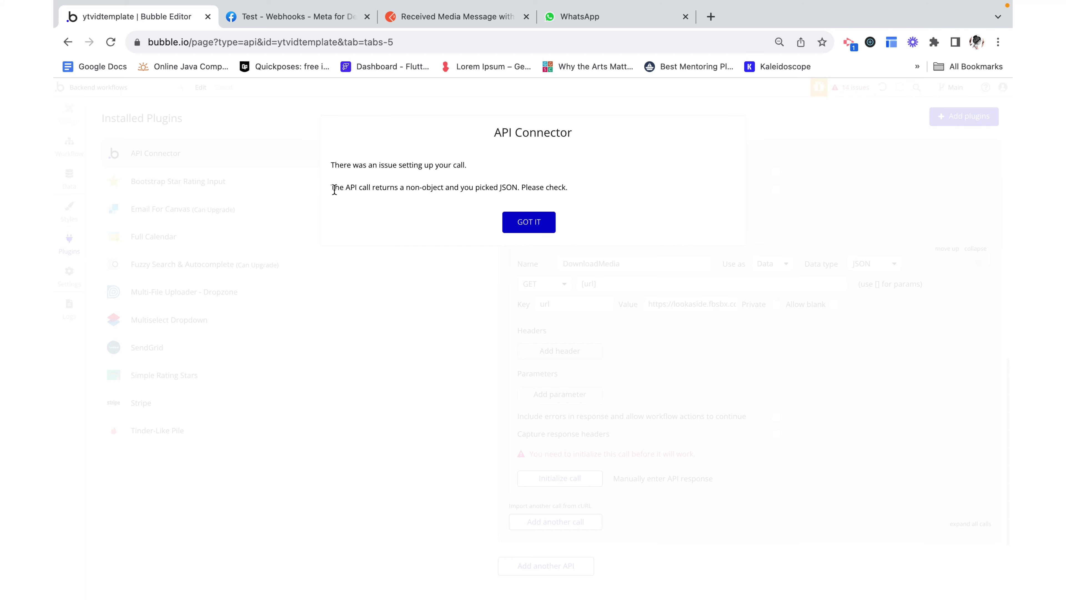
pyautogui.moveTo(334, 190); pyautogui.dragTo(547, 201)
pyautogui.click(420, 187)
pyautogui.click(534, 231)
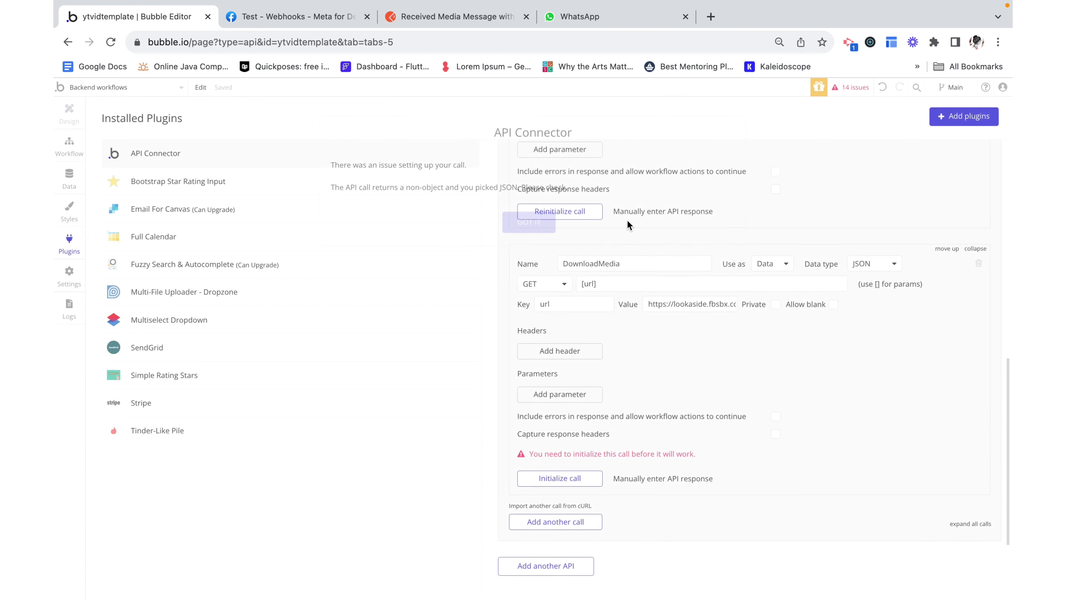
# Set DownloadMedia's data type to Image, initialize the call, and compare the returned image with the photo sent in WhatsApp.
pyautogui.click(857, 265)
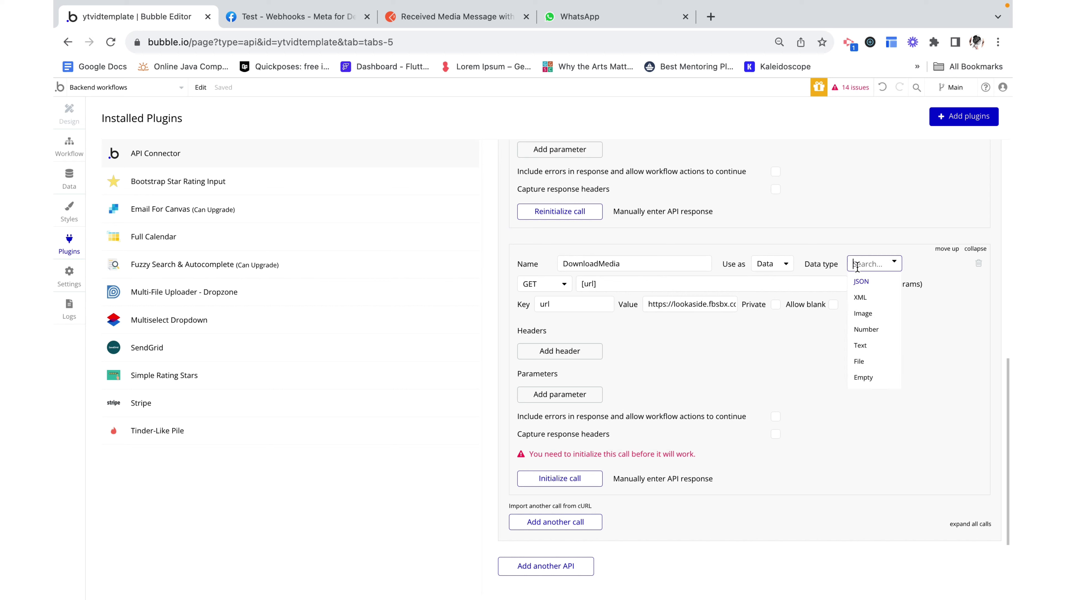
pyautogui.click(867, 314)
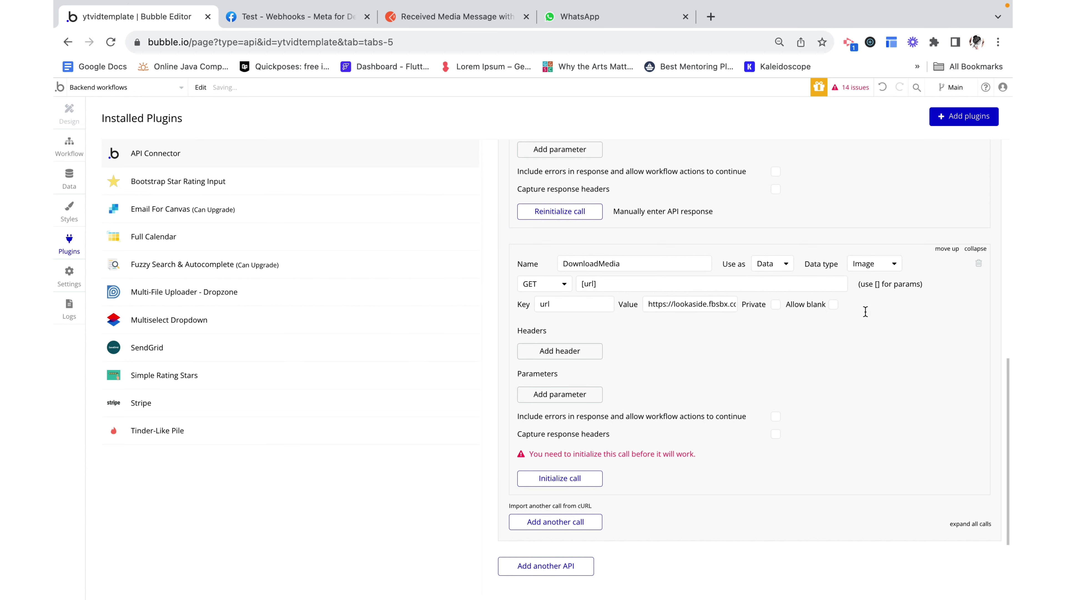
pyautogui.click(572, 483)
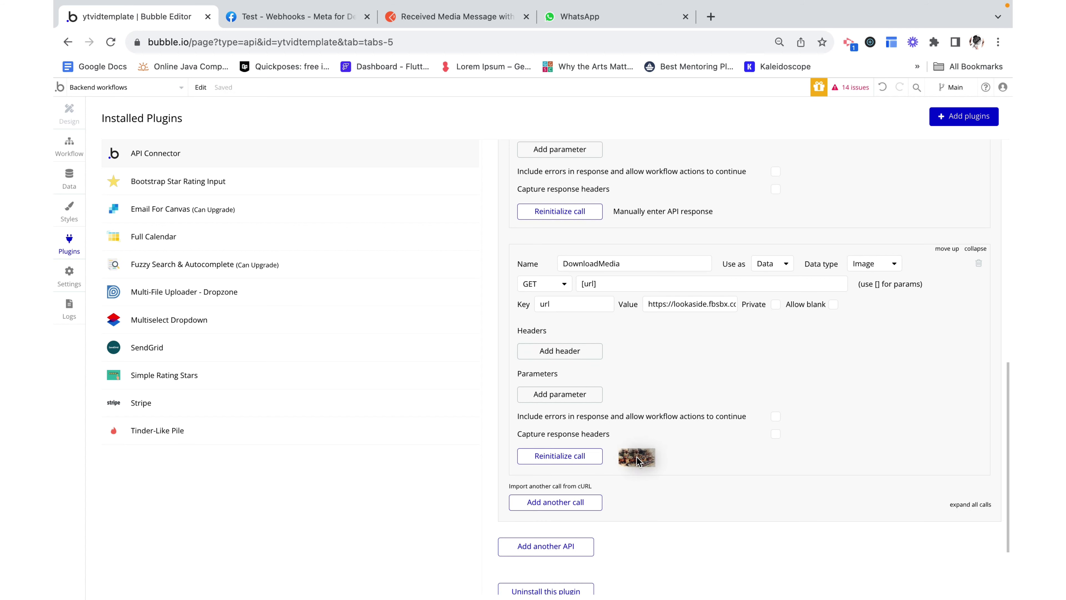
pyautogui.click(580, 17)
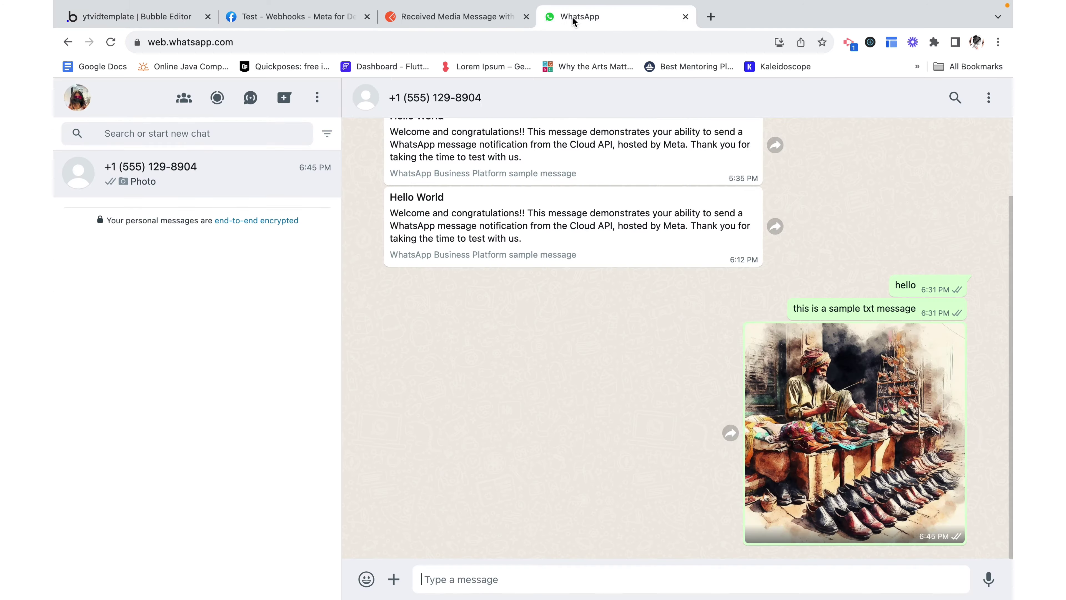
pyautogui.click(157, 17)
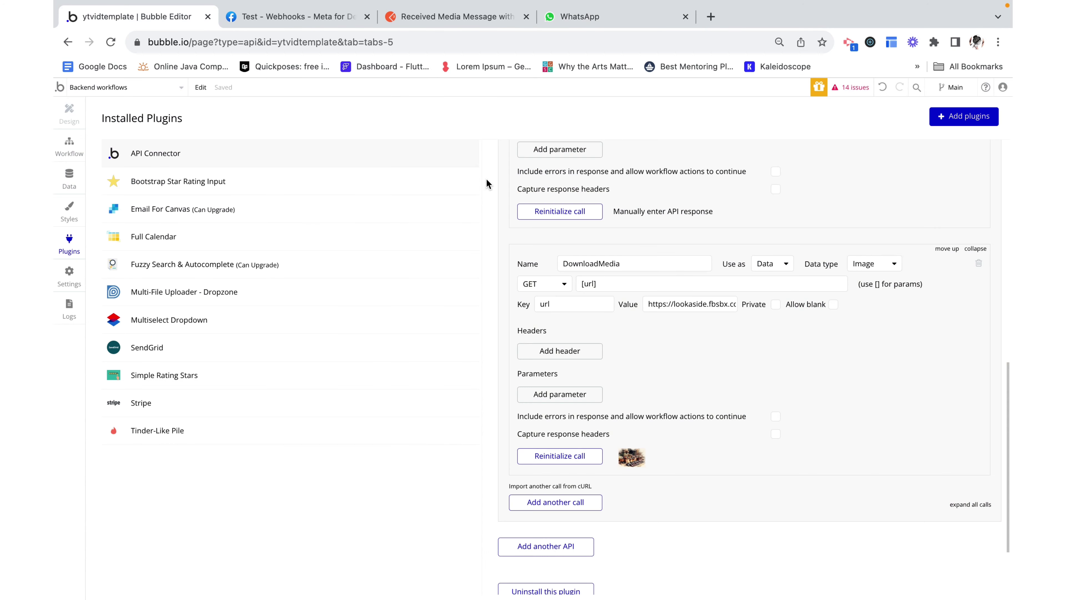
# Add the image field to the Create a new MessageContent action of the testwebhook backend workflow.
pyautogui.click(68, 152)
pyautogui.click(151, 230)
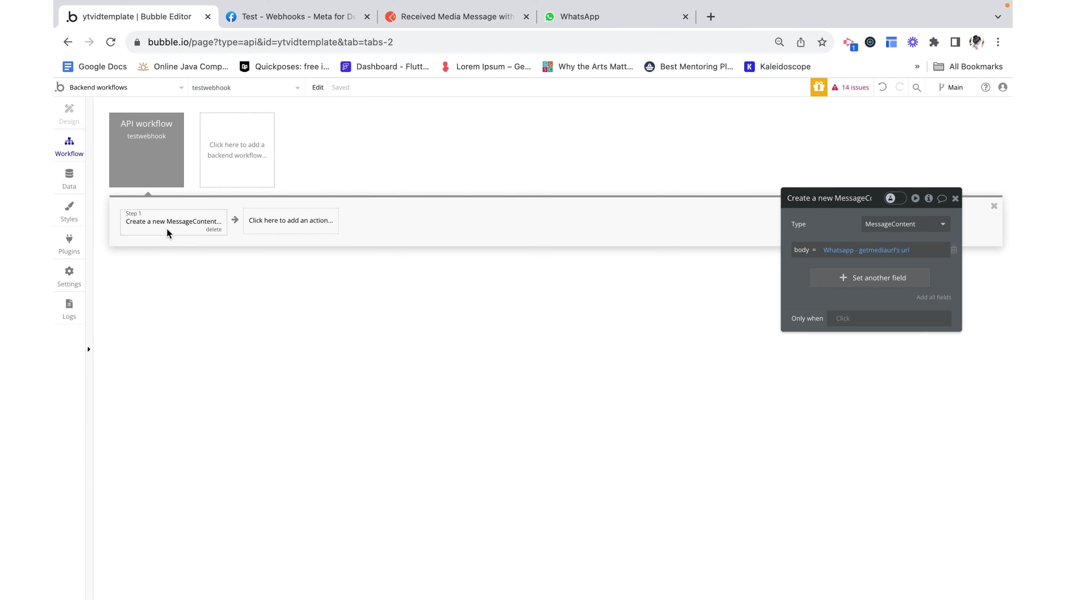
pyautogui.click(836, 285)
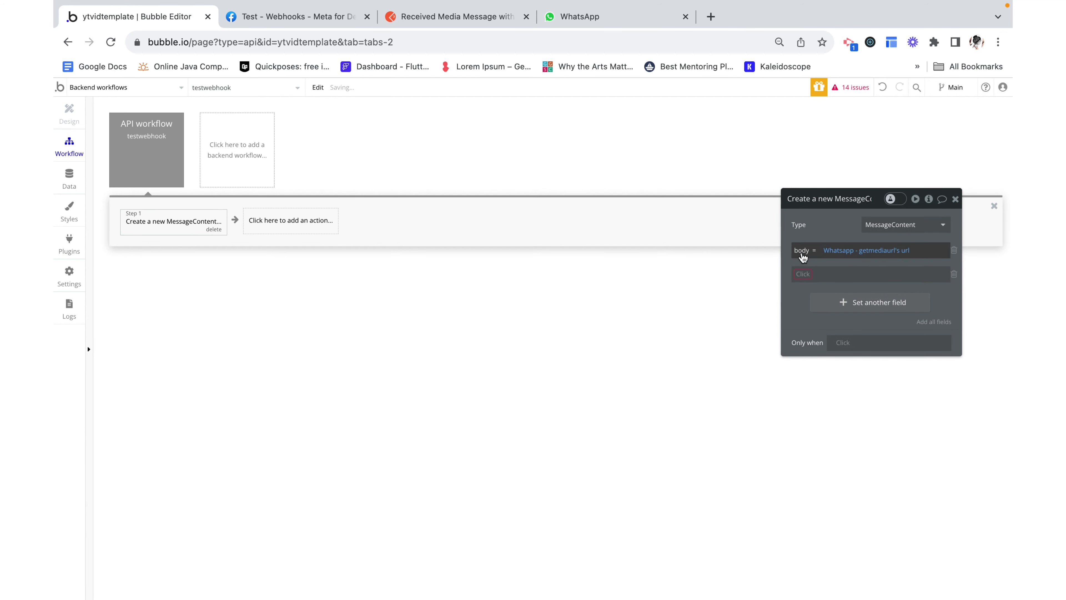
pyautogui.click(803, 274)
pyautogui.click(821, 306)
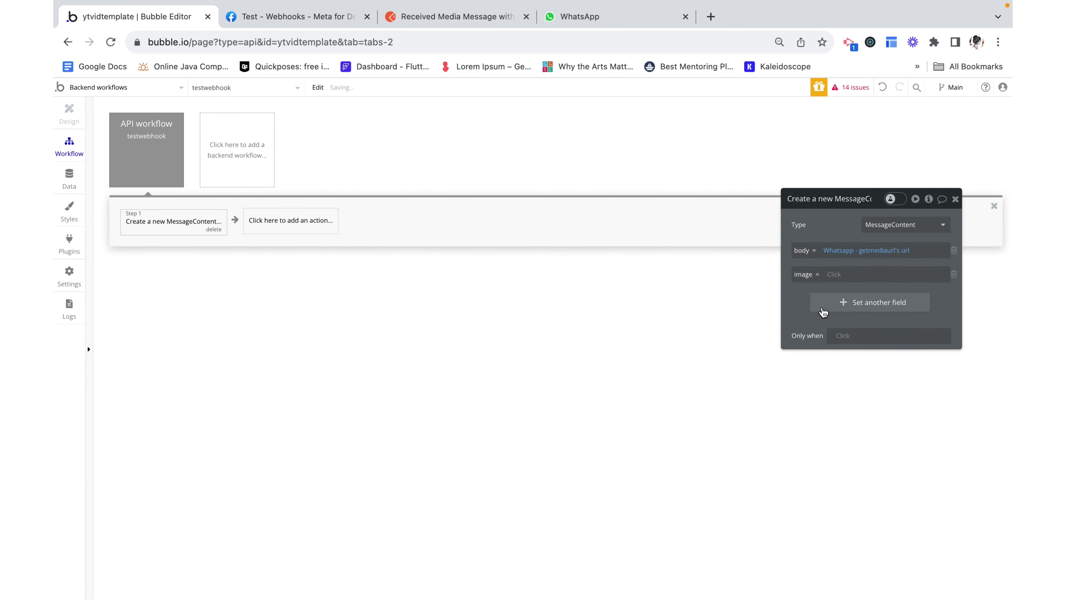
# Source the image field from an external API, using Whatsapp - DownloadMedia as the provider.
pyautogui.click(834, 277)
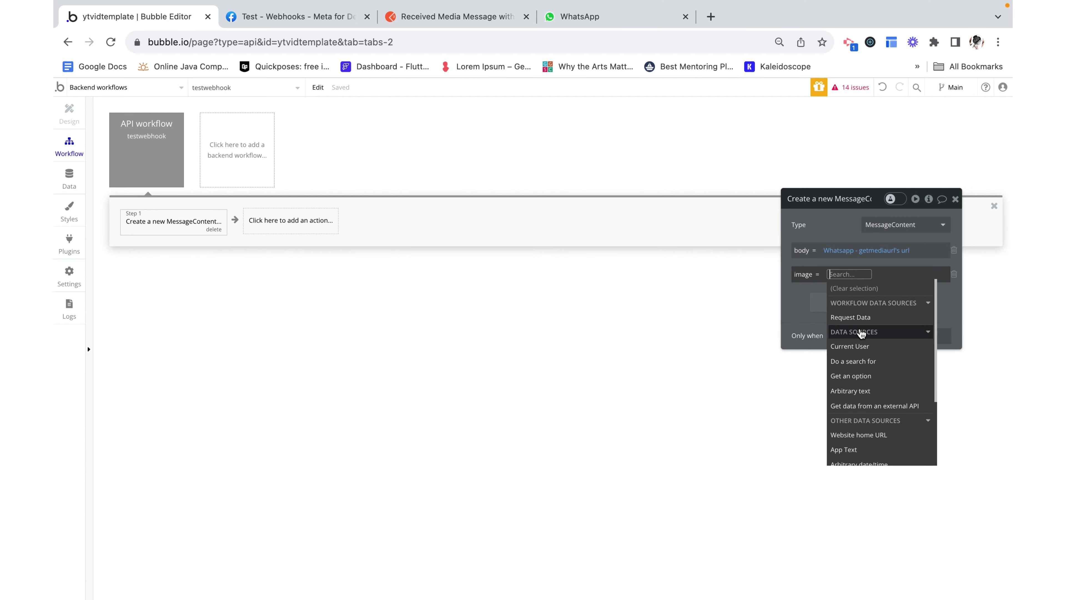
pyautogui.write('get data')
pyautogui.click(874, 302)
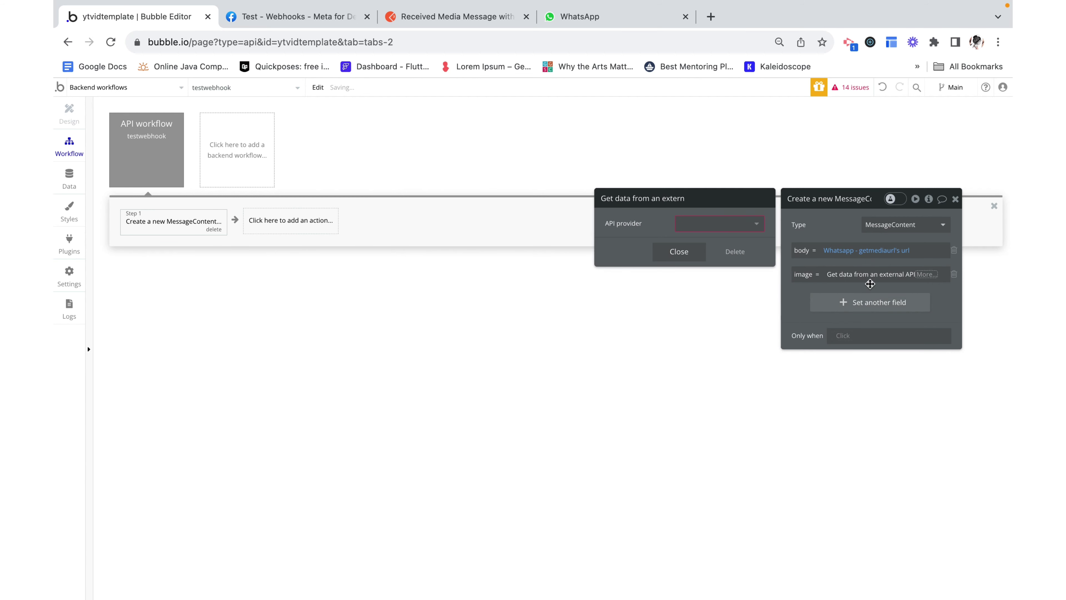
pyautogui.click(719, 224)
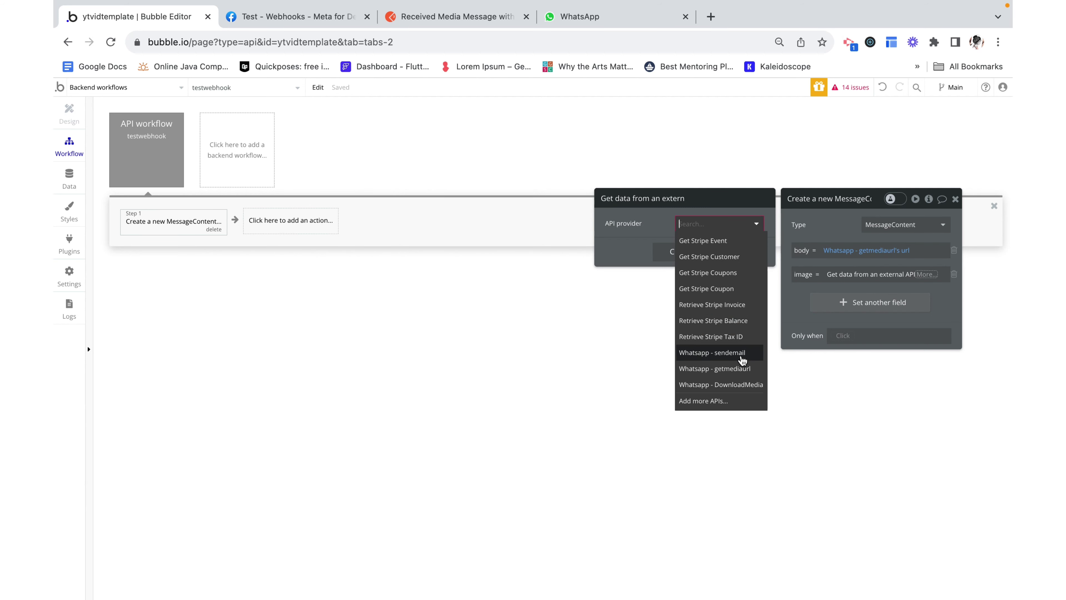
pyautogui.click(744, 386)
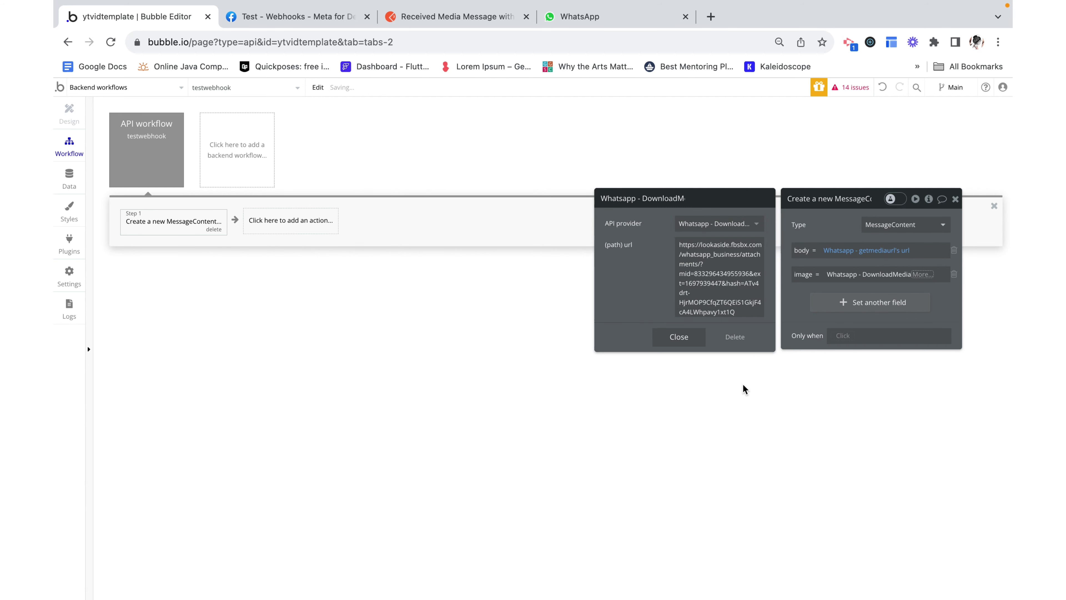
# Replace DownloadMedia's fixed url path value with dynamic external API data from the Whatsapp - getmediaurl provider.
pyautogui.tripleClick(736, 250)
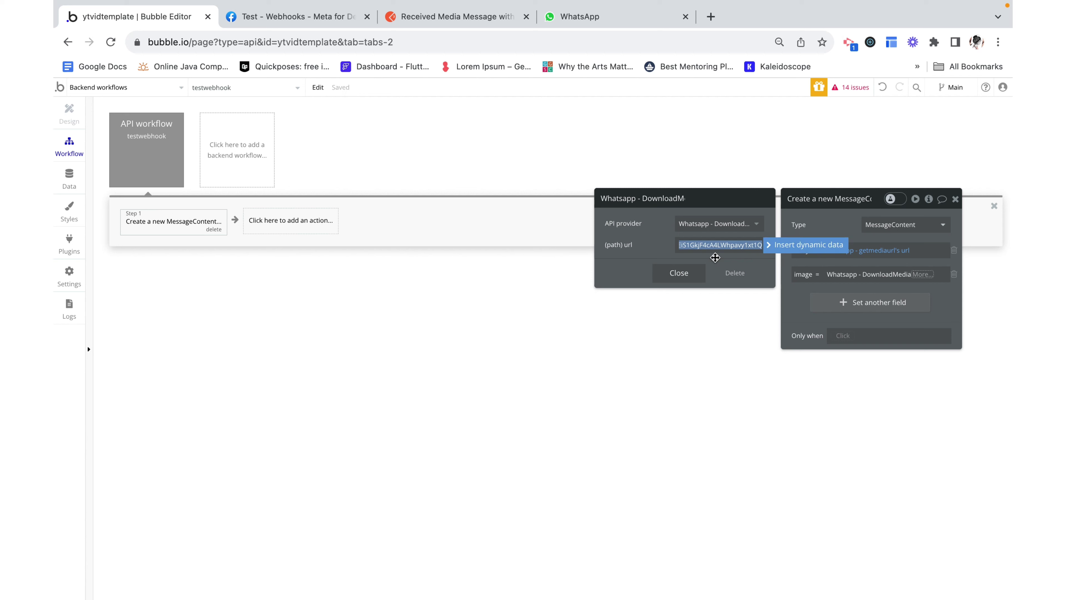
pyautogui.click(787, 247)
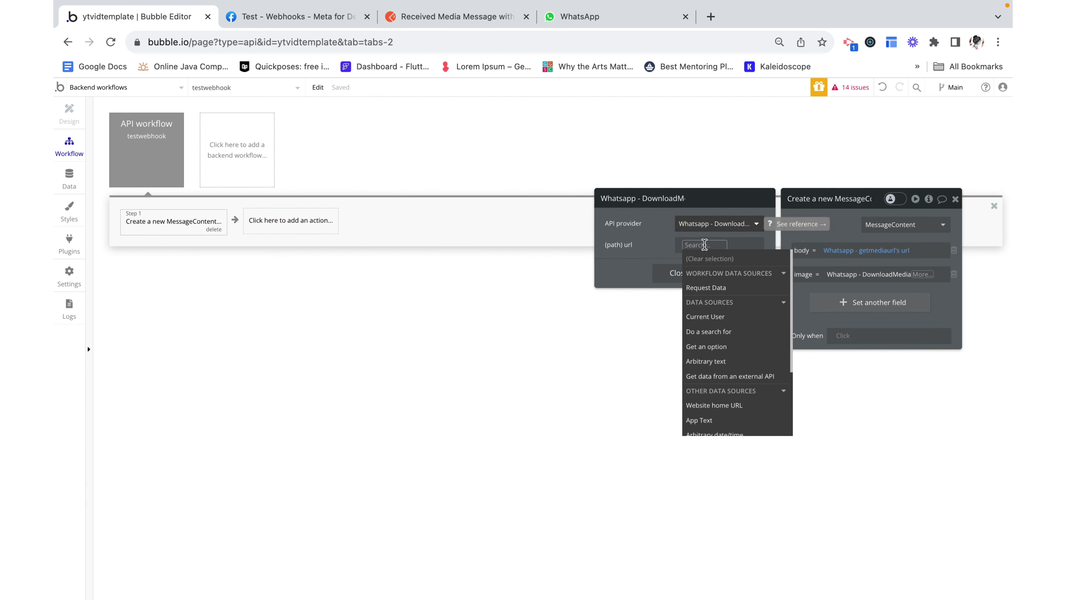
pyautogui.write('api')
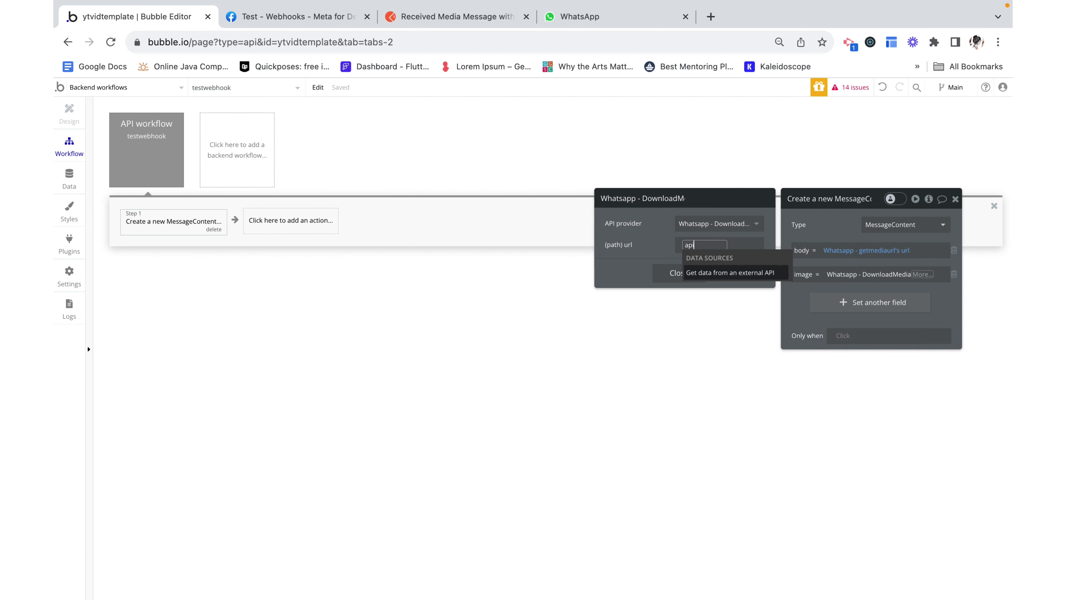
pyautogui.click(715, 273)
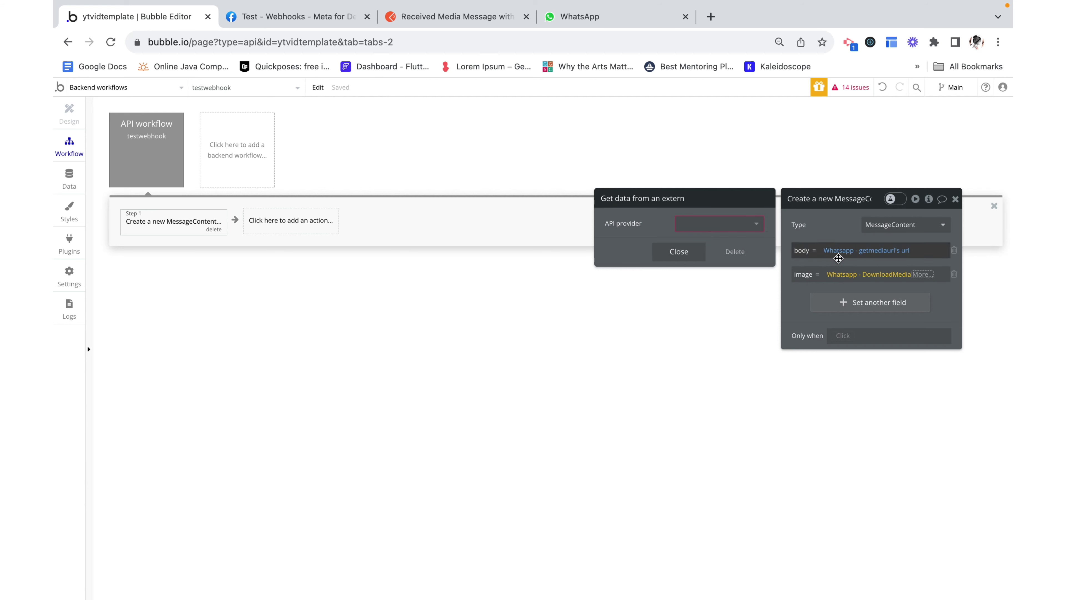
pyautogui.click(678, 253)
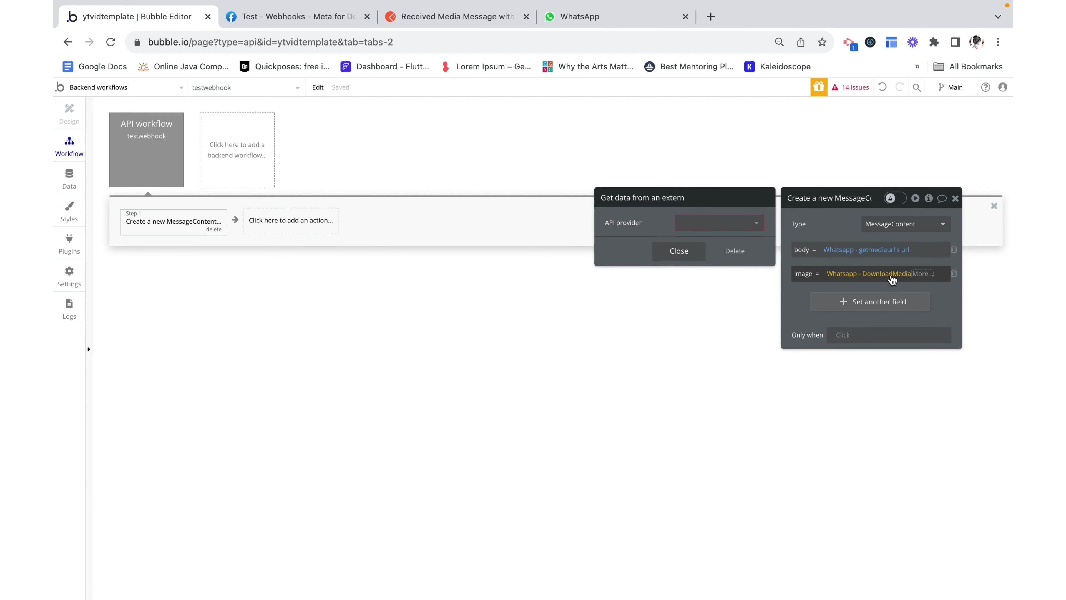
pyautogui.click(890, 276)
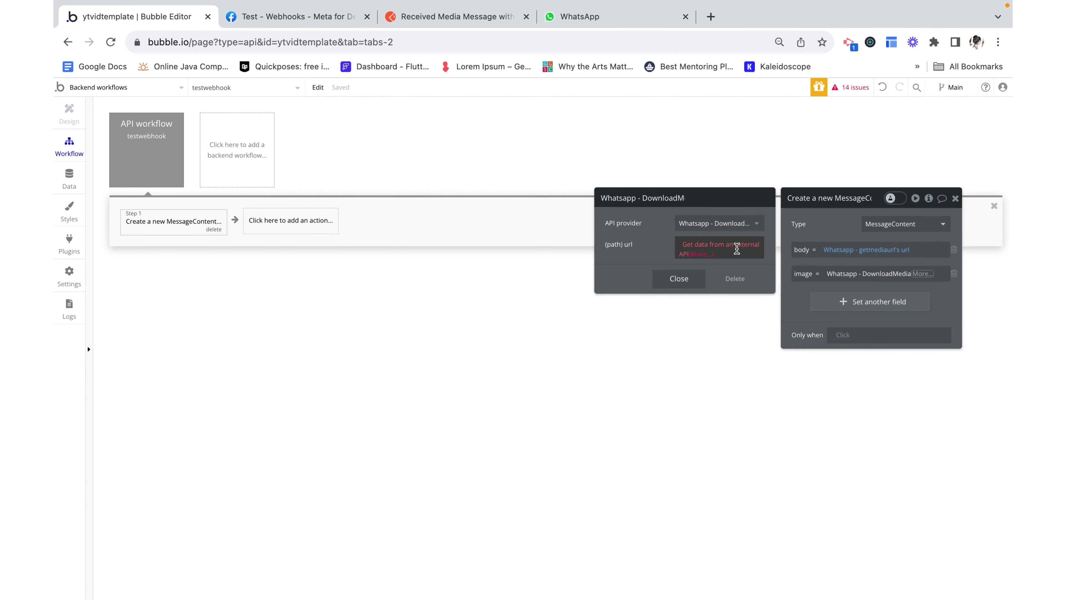
pyautogui.click(695, 251)
pyautogui.click(694, 226)
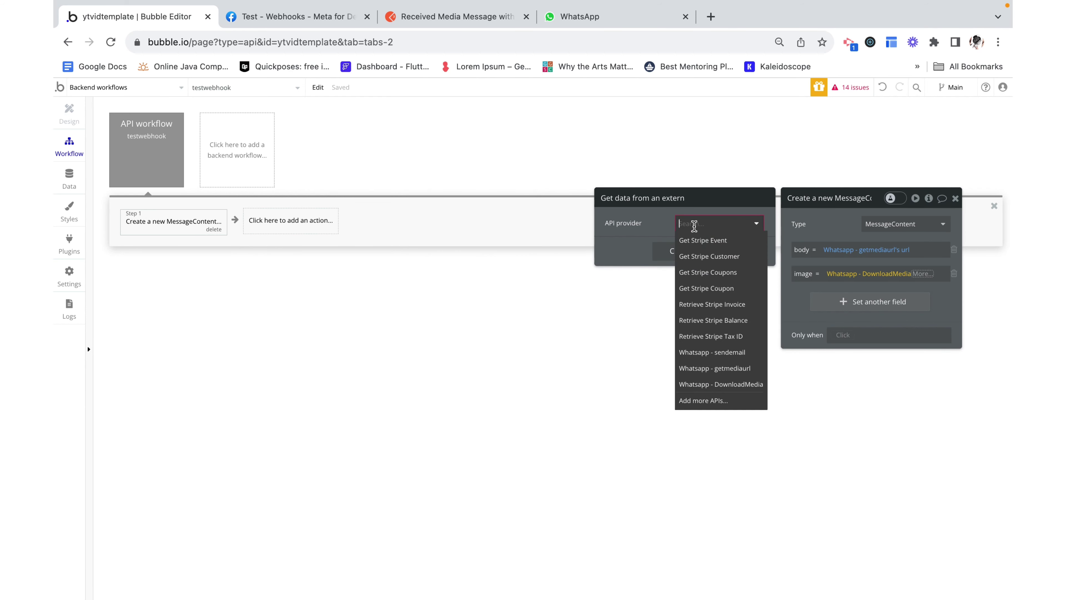
pyautogui.click(726, 368)
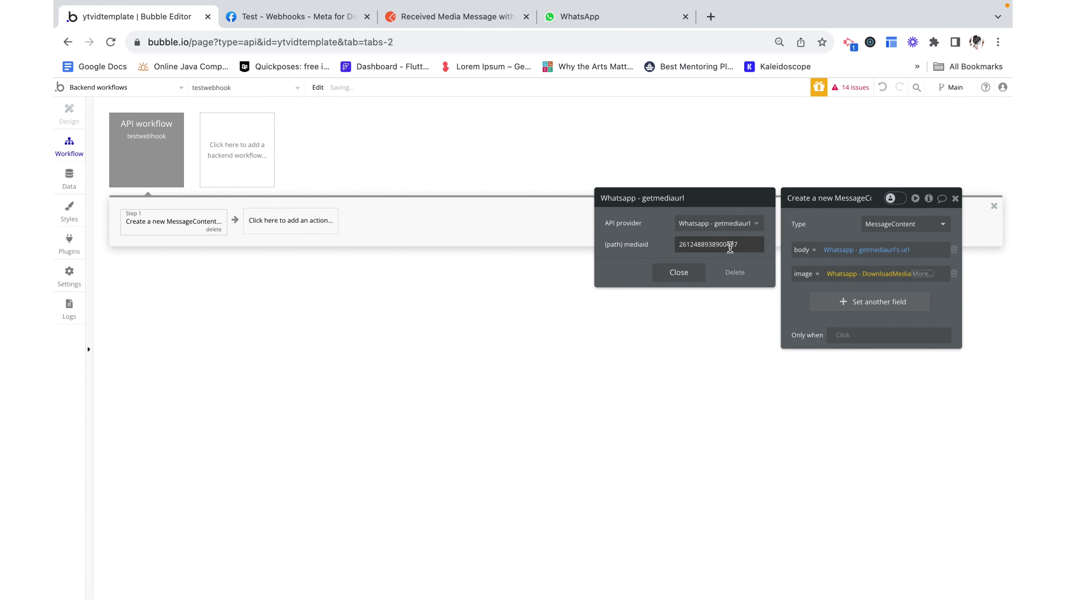
# Set getmediaurl's mediaid path to Request Data's entry:first item's changes:first item's value messages:first item's image id.
pyautogui.click(732, 243)
pyautogui.click(773, 243)
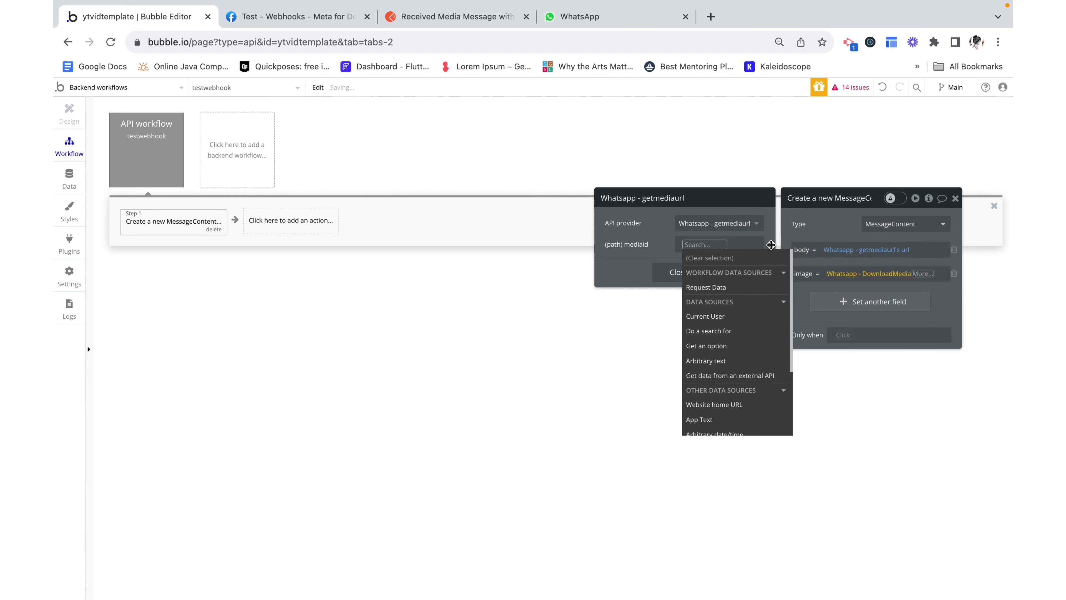
pyautogui.click(733, 287)
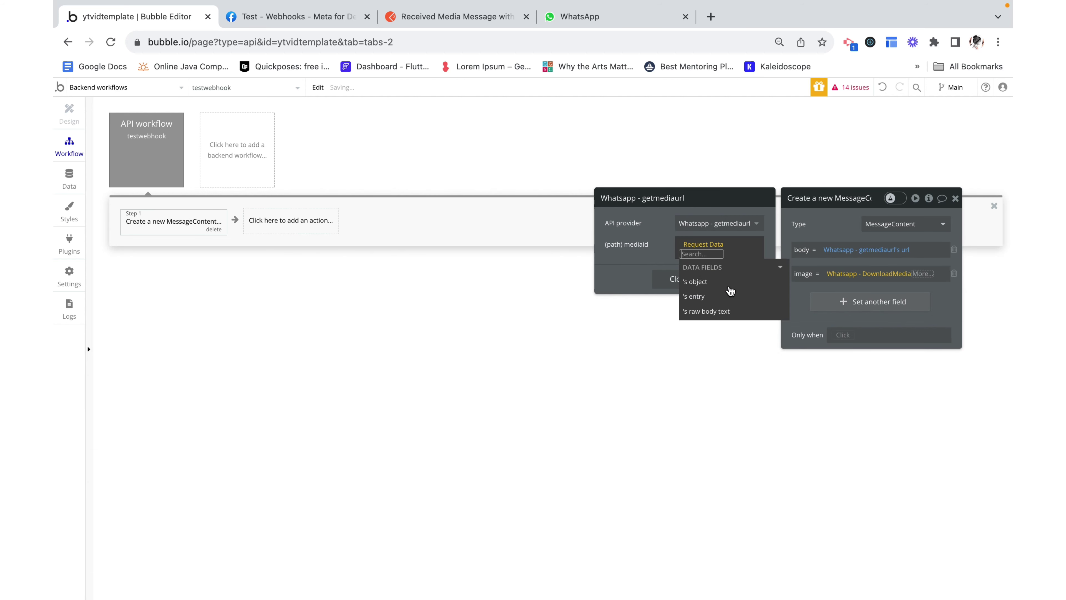
pyautogui.click(706, 297)
pyautogui.click(707, 328)
pyautogui.click(721, 298)
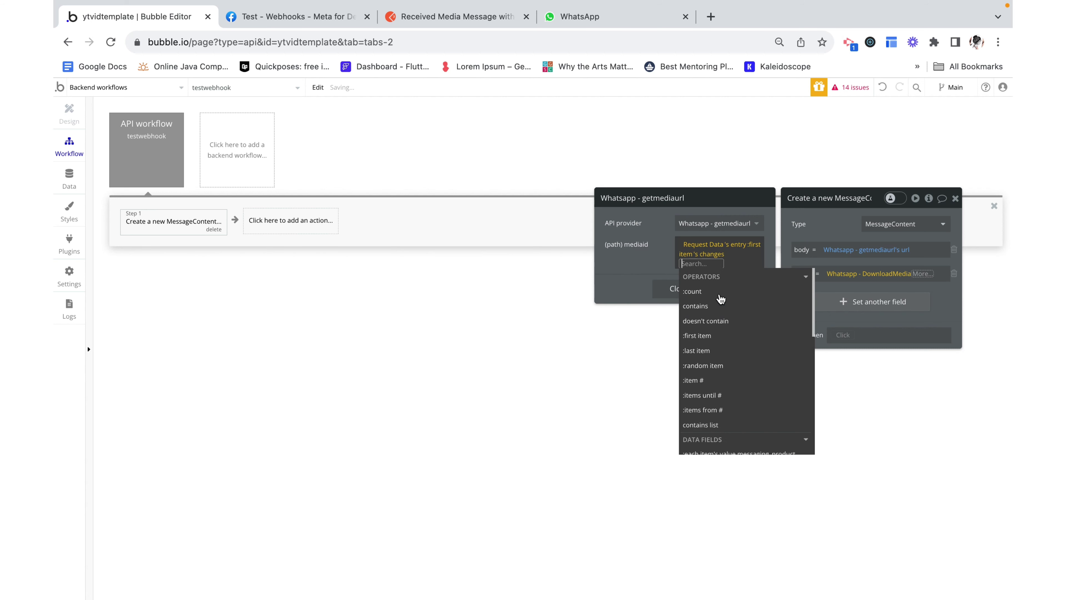
pyautogui.click(706, 335)
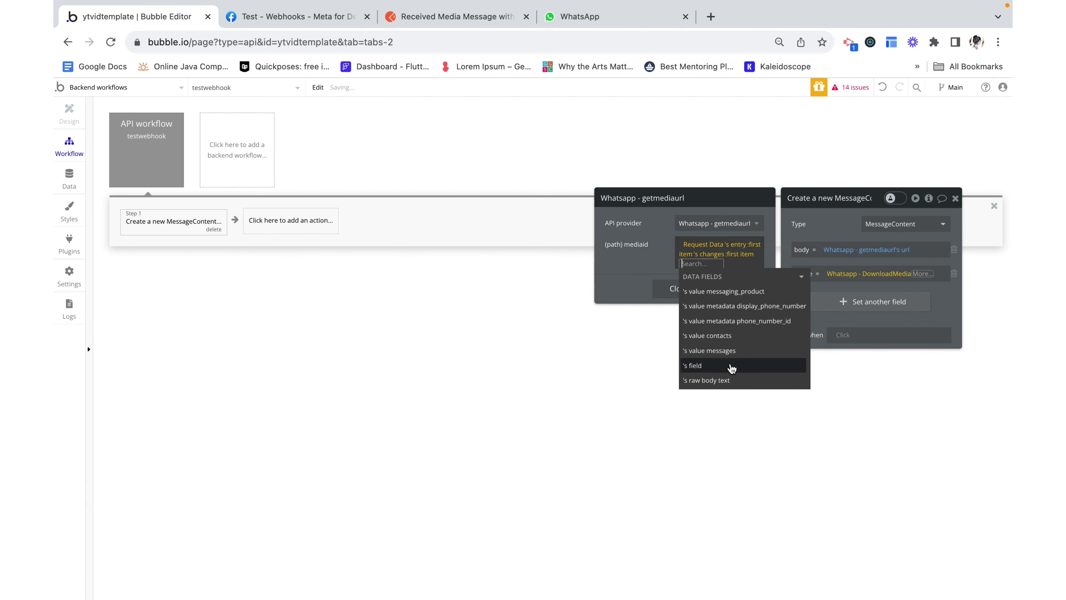
pyautogui.click(730, 352)
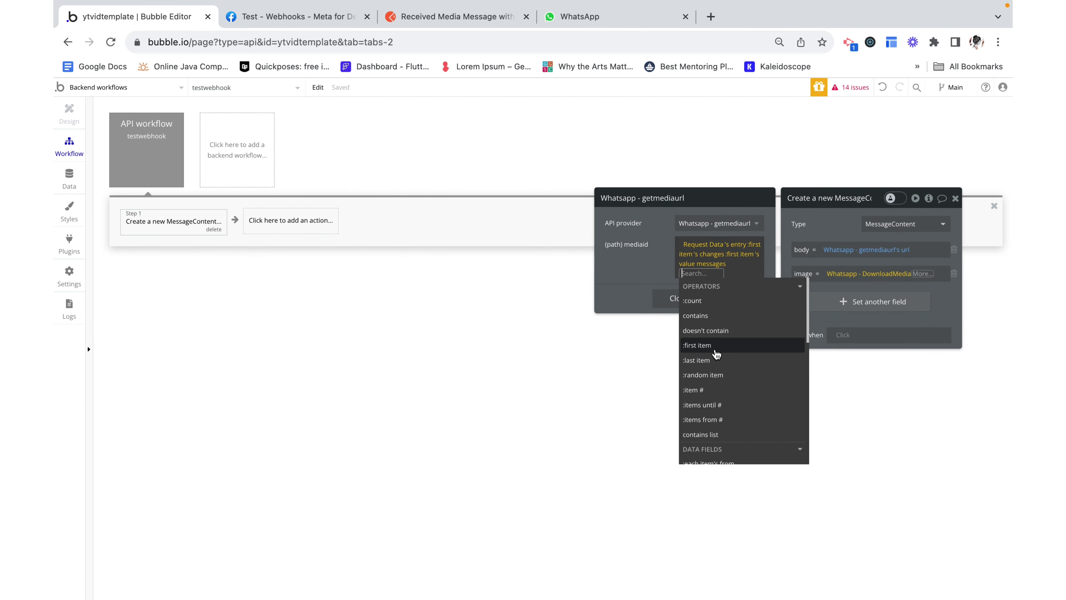
pyautogui.click(715, 350)
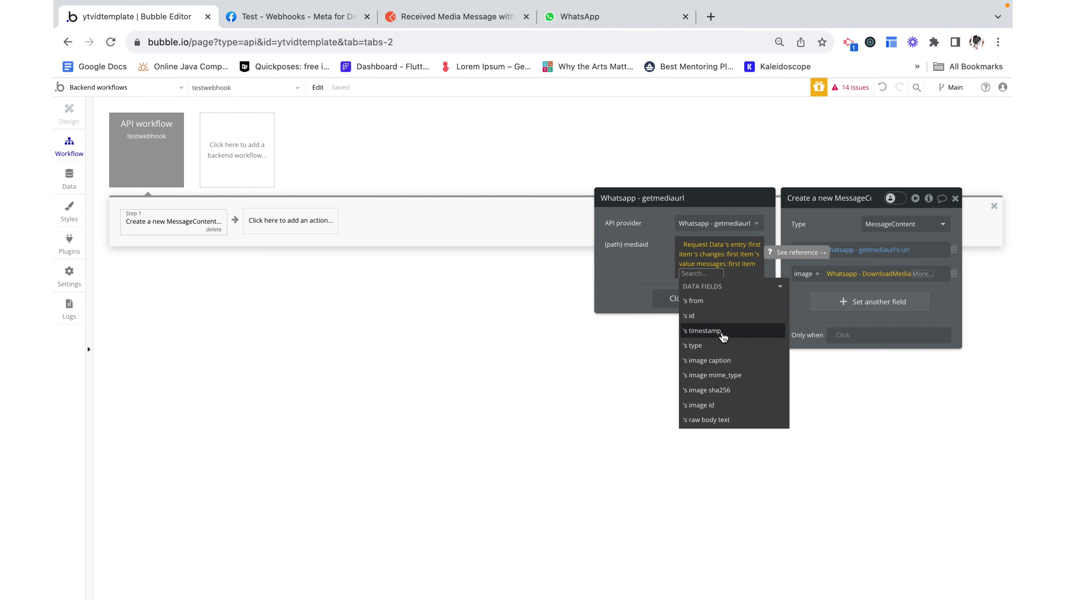
pyautogui.click(699, 405)
pyautogui.click(660, 235)
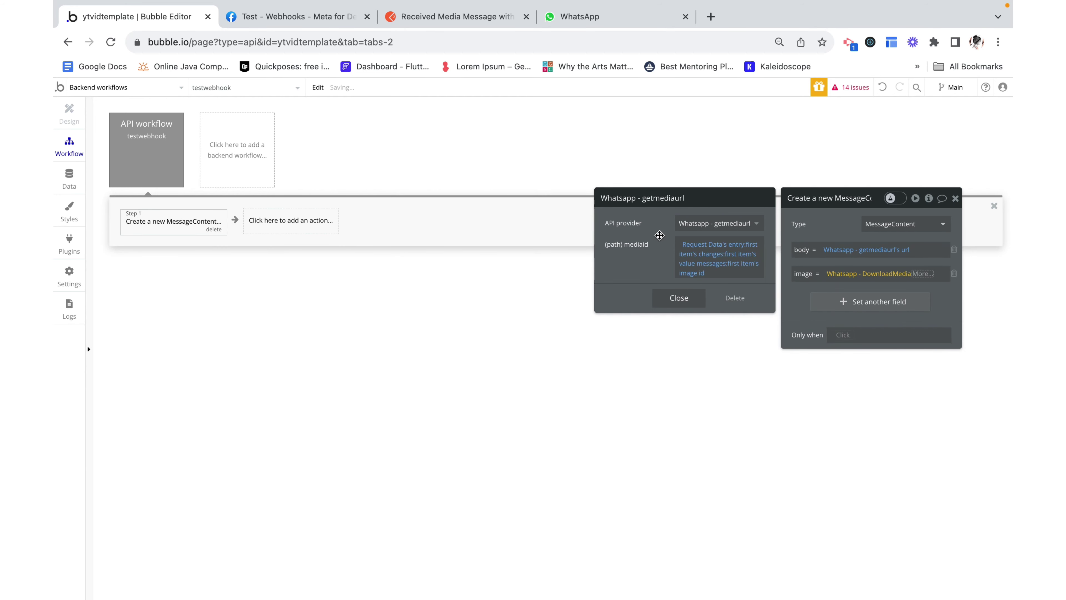
pyautogui.click(673, 301)
# Complete DownloadMedia's url path as Whatsapp - getmediaurl's url, and remove the body field from the MessageContent action.
pyautogui.click(643, 268)
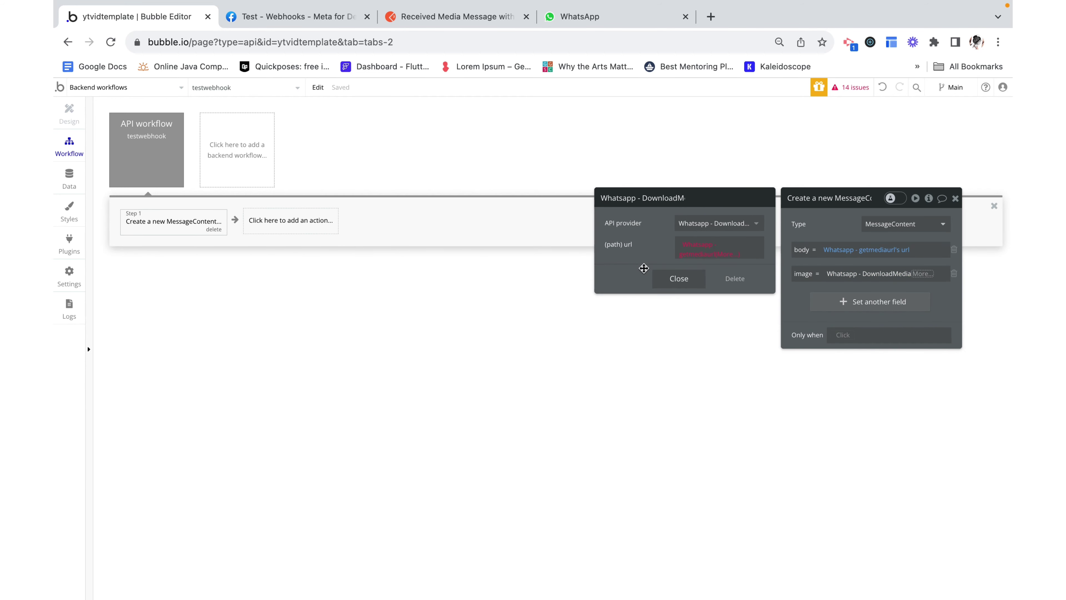
pyautogui.click(734, 255)
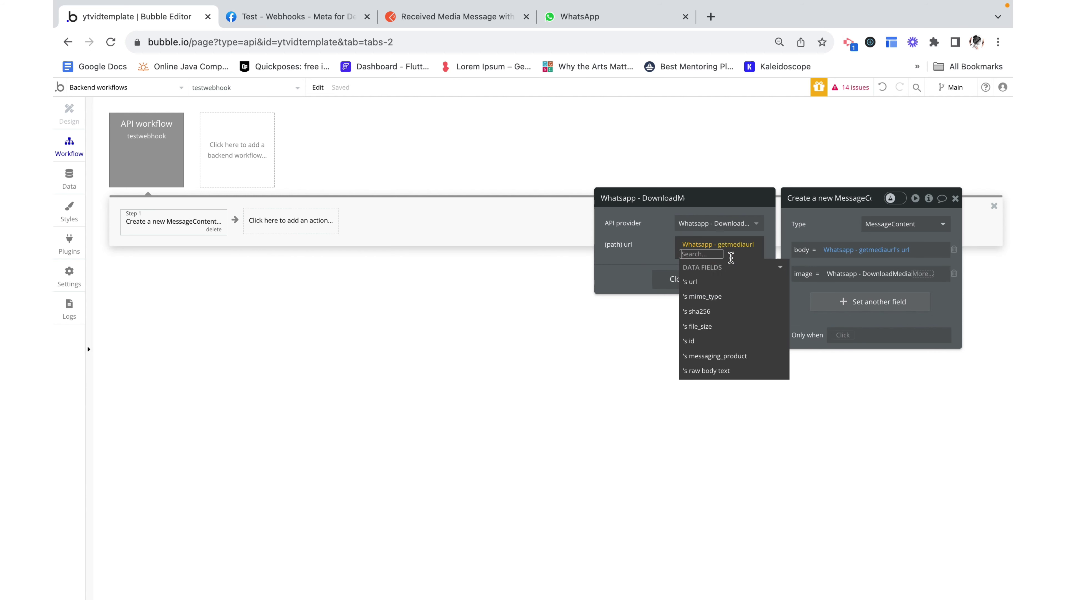
pyautogui.click(705, 280)
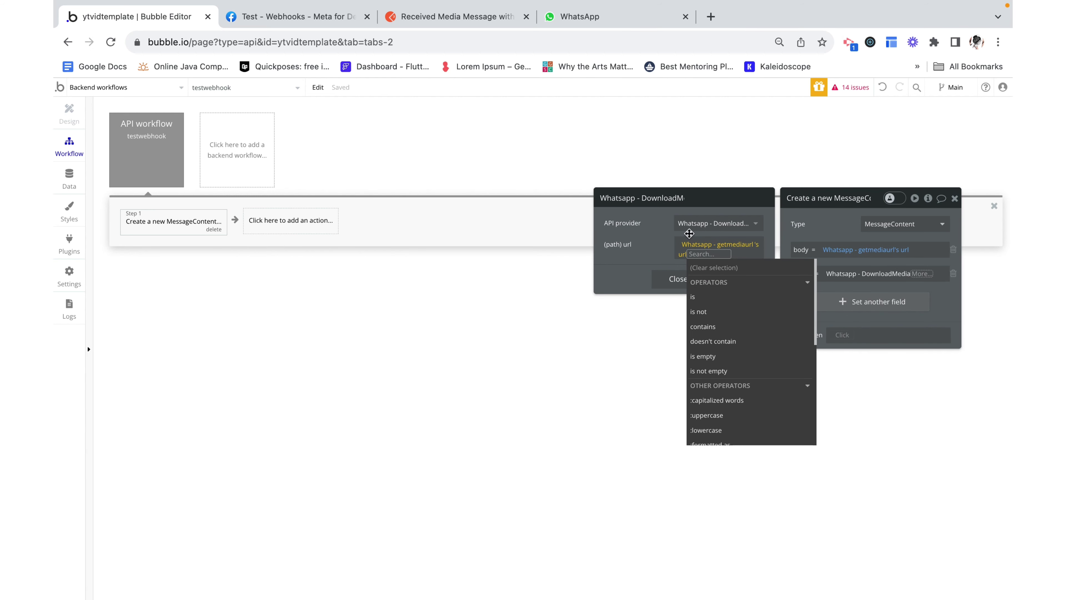
pyautogui.click(653, 247)
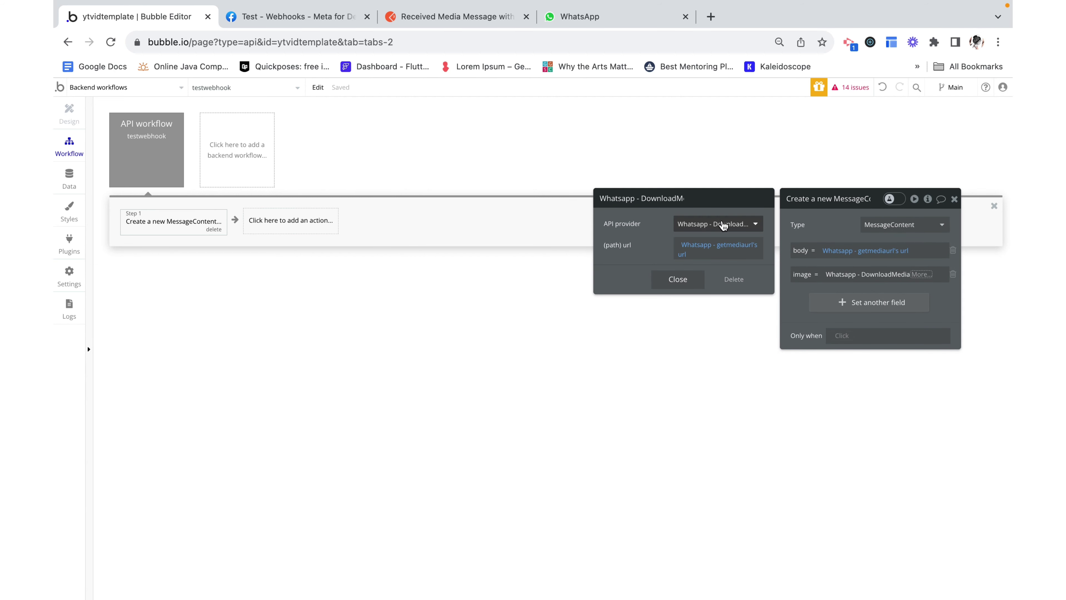
pyautogui.click(696, 281)
pyautogui.click(839, 238)
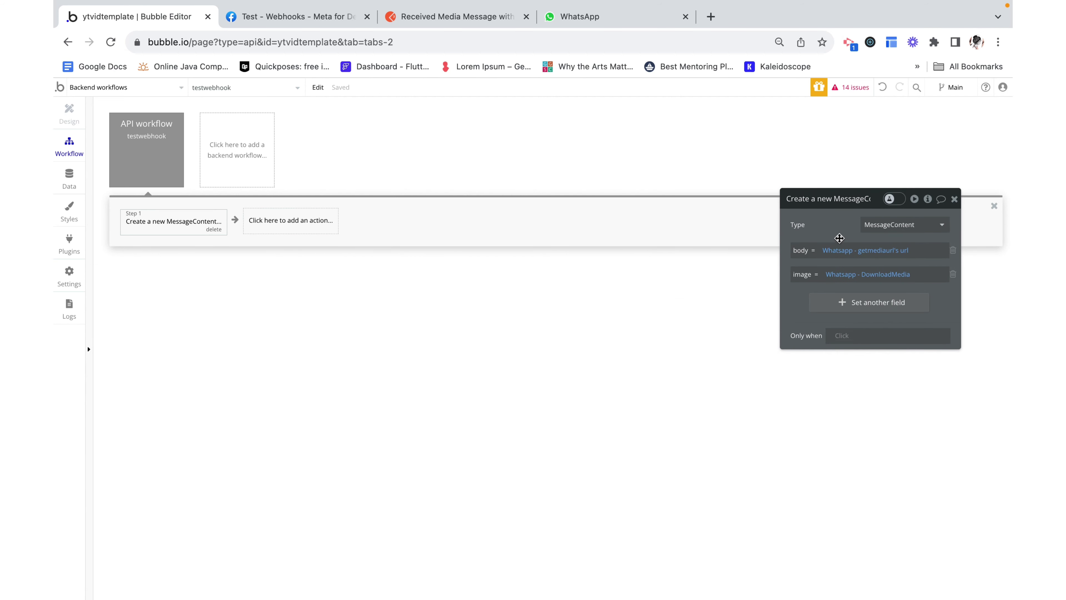
pyautogui.click(954, 251)
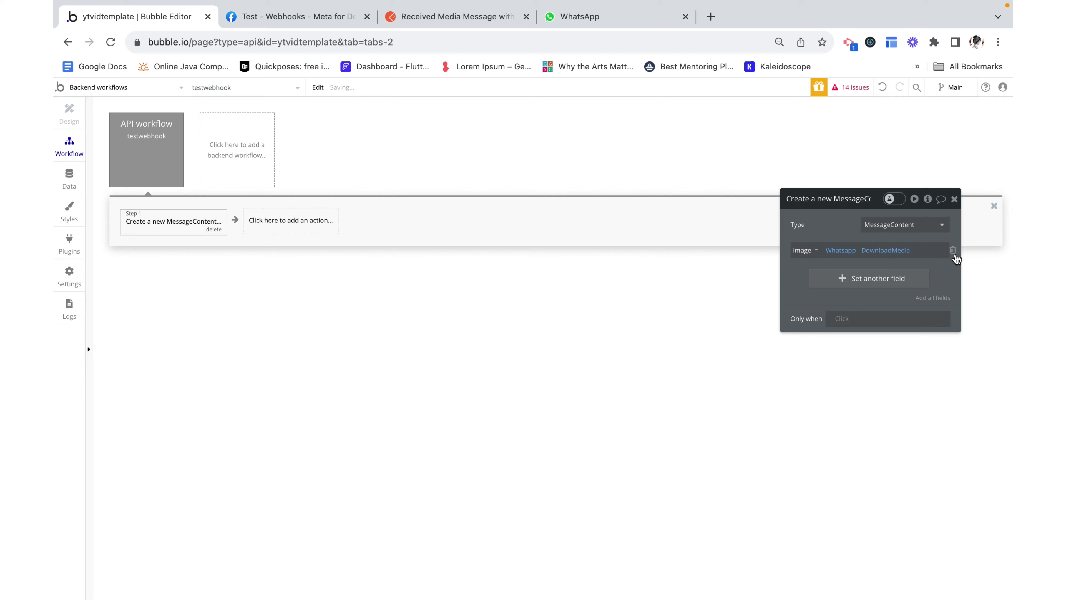
# Switch to WhatsApp and send the JPEG whose name starts with _ca7e1050-1820 from the doublekarmehomepage folder to the test number.
pyautogui.click(599, 23)
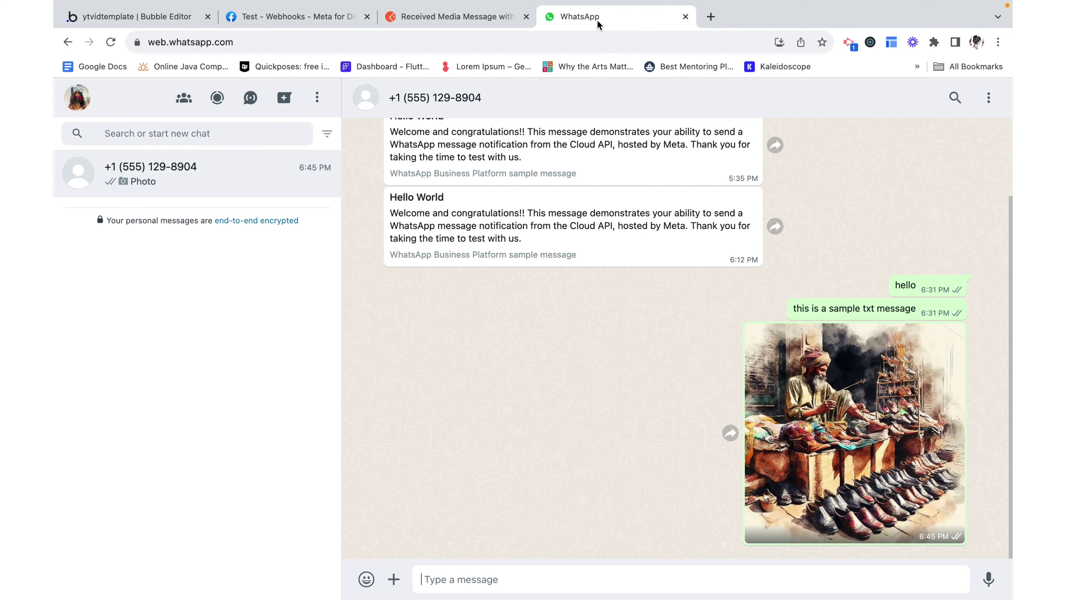
pyautogui.click(394, 579)
pyautogui.click(426, 432)
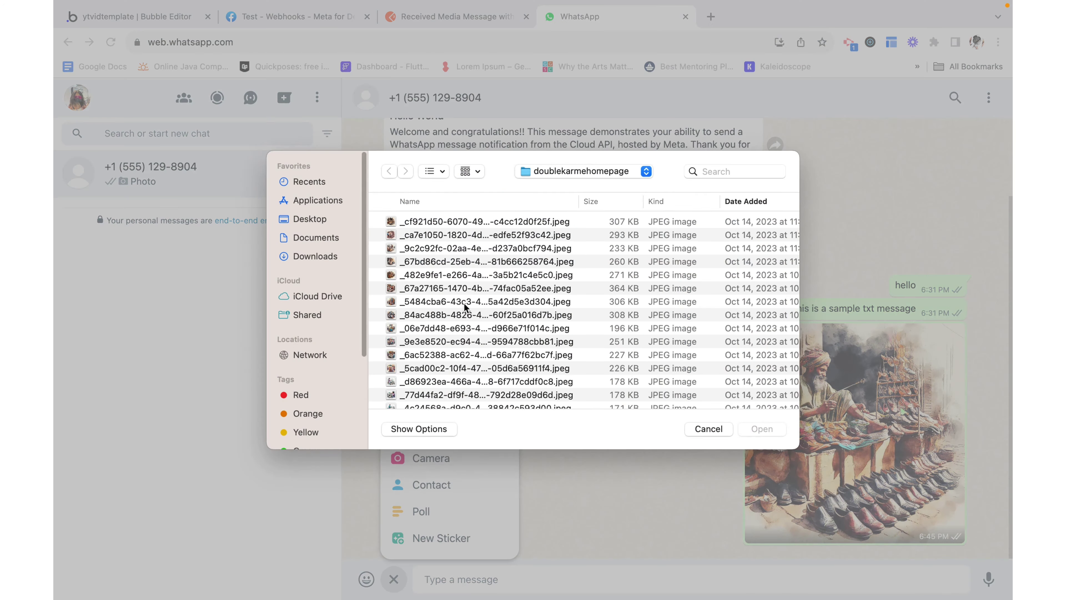
pyautogui.click(458, 238)
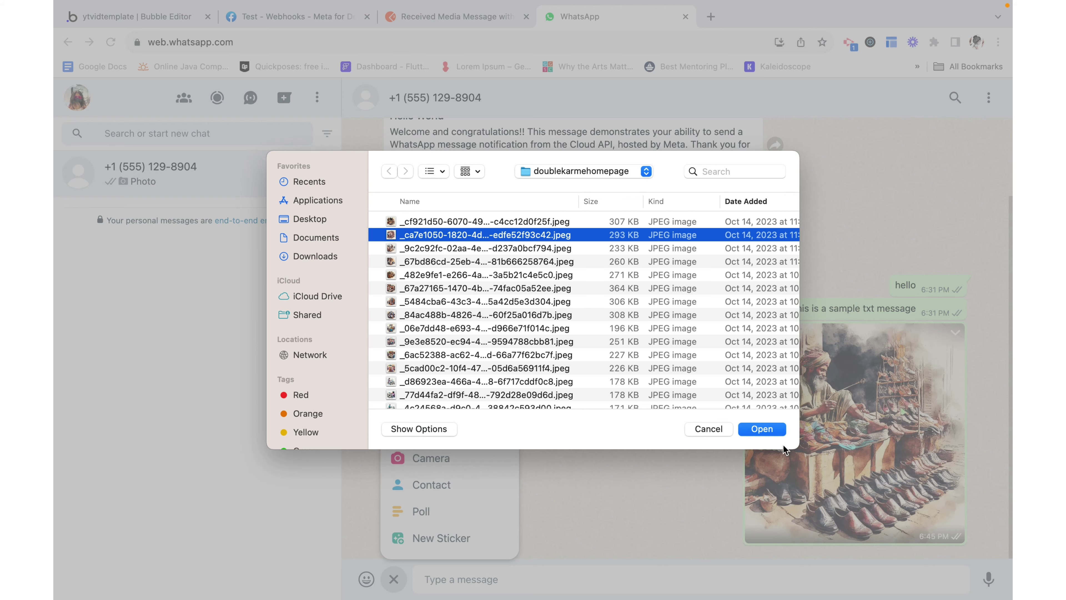
pyautogui.click(763, 430)
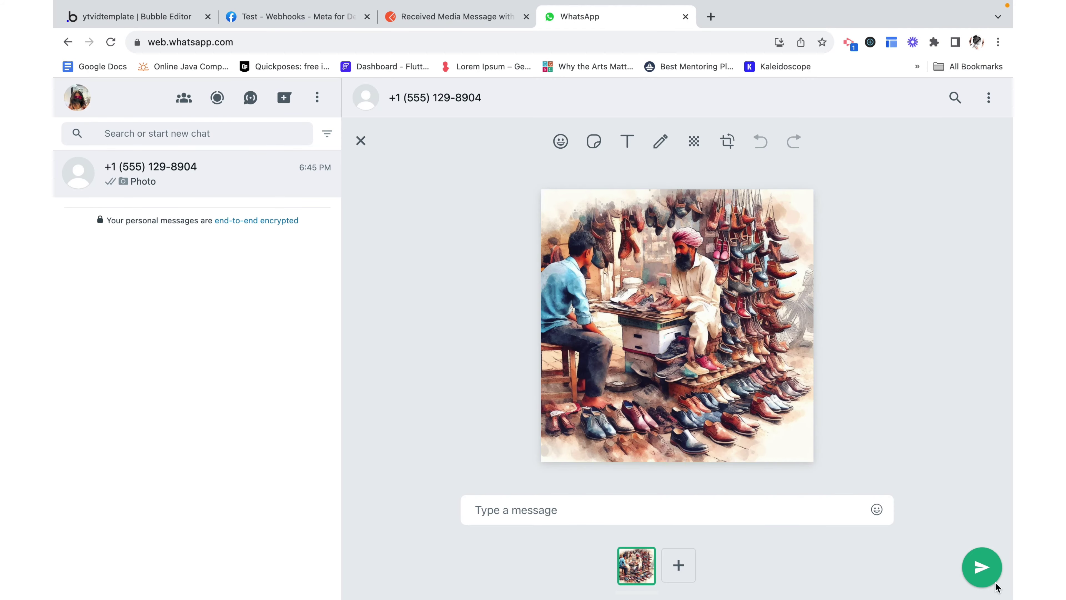
pyautogui.click(982, 568)
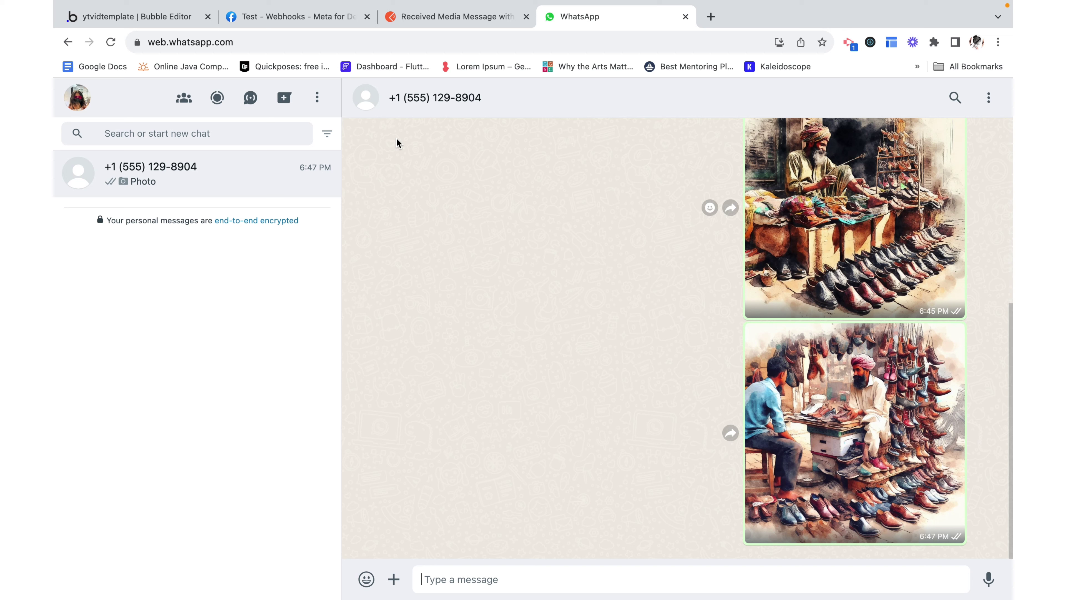
# Return to the Bubble editor and review the Create a new MessageContent action in the testwebhook workflow.
pyautogui.click(183, 19)
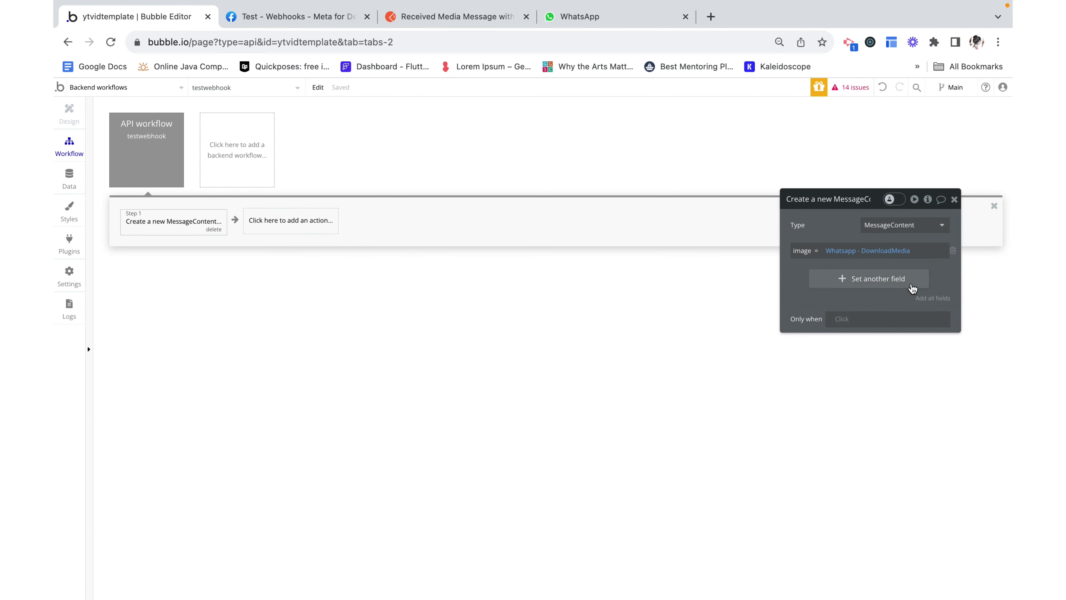
pyautogui.click(955, 199)
pyautogui.click(70, 178)
pyautogui.click(70, 156)
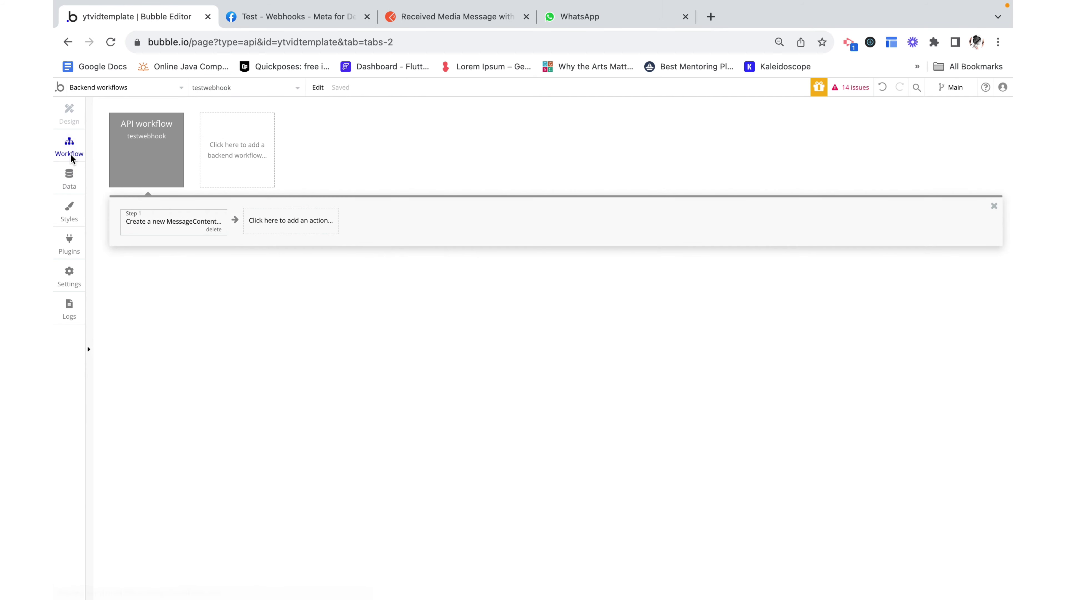
pyautogui.click(137, 222)
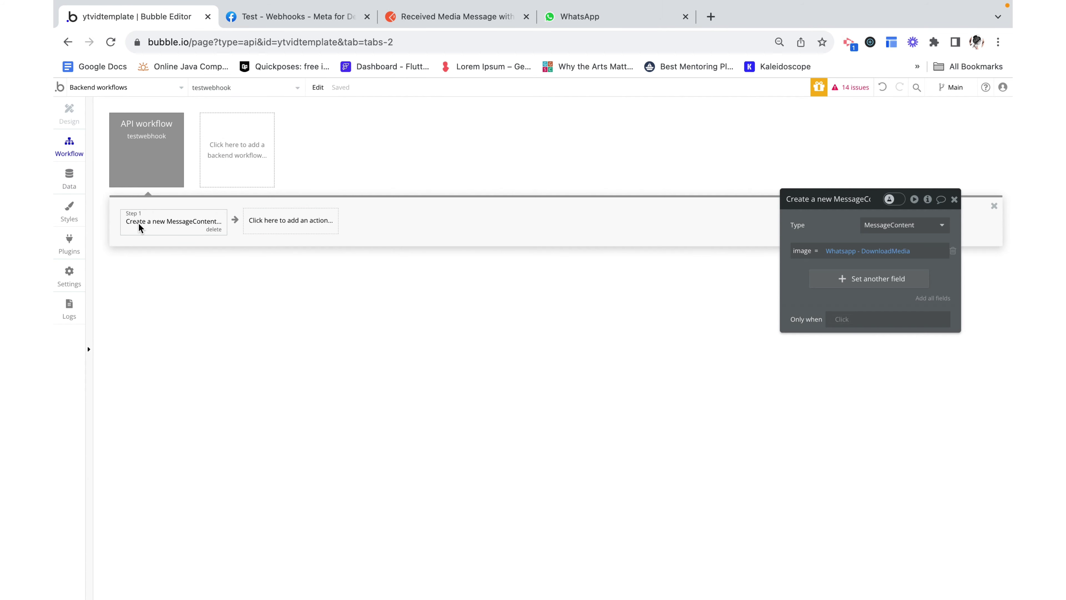
pyautogui.click(275, 222)
pyautogui.click(190, 231)
pyautogui.click(955, 199)
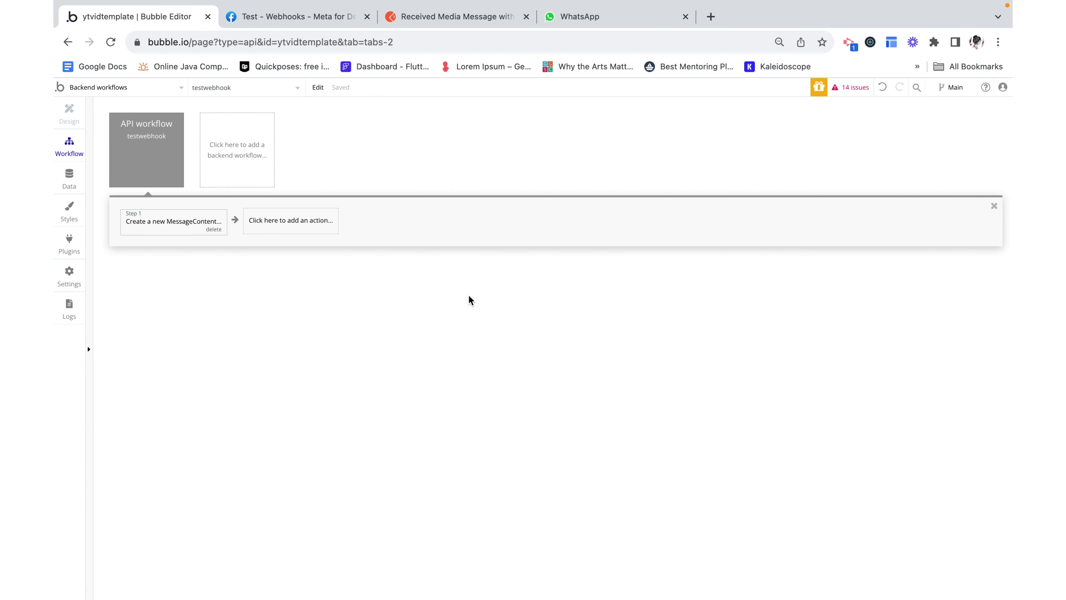